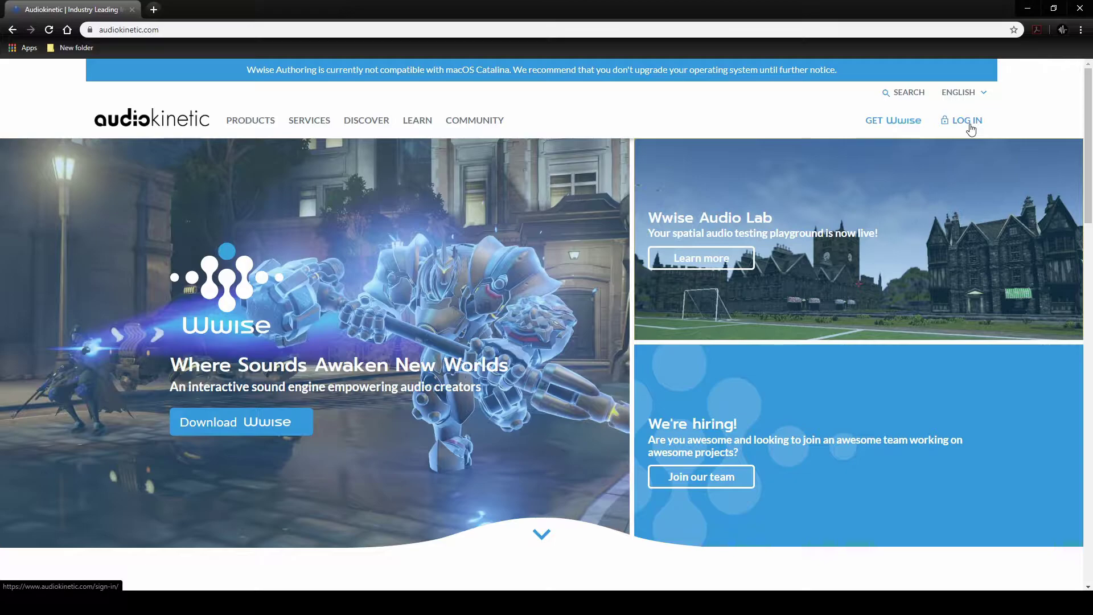
- Sign in to Audiokinetic and go from Products > Wwise to the Wwise download page
left_click(970, 125)
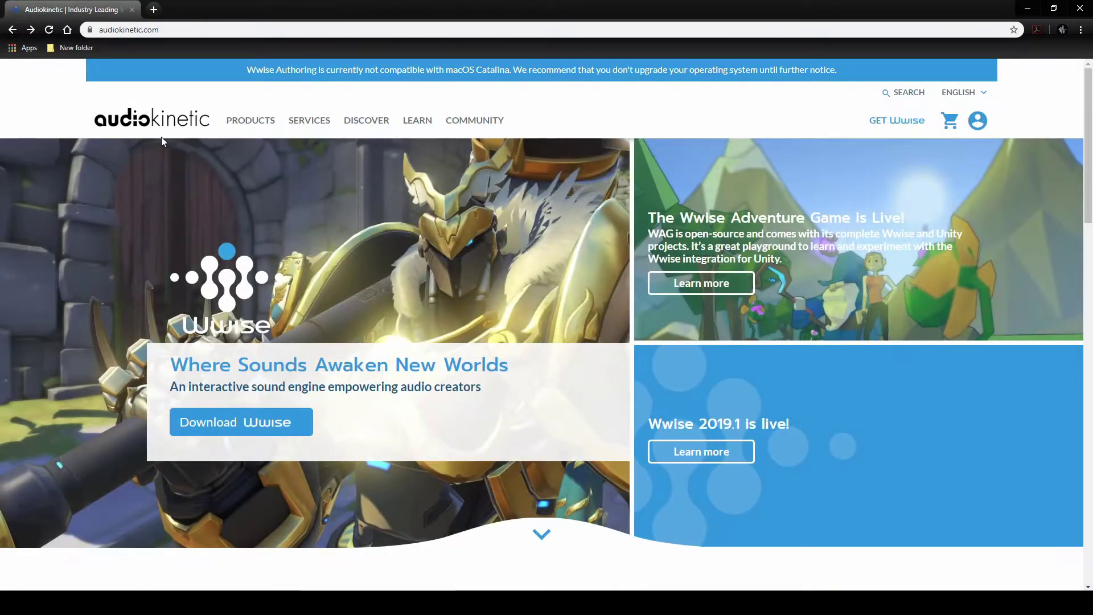
mouse_move(249, 124)
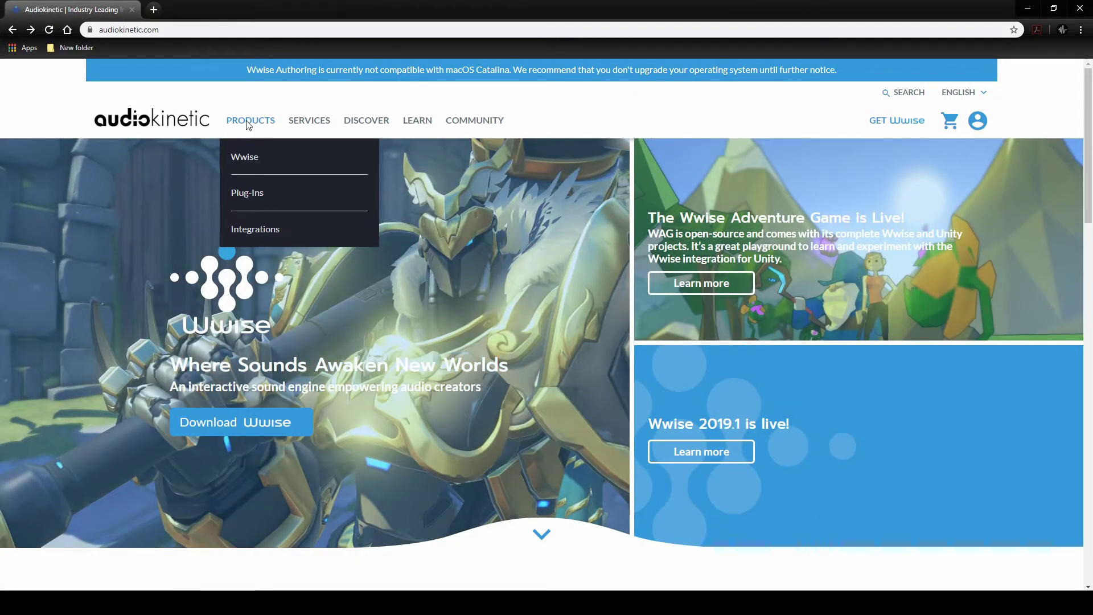
left_click(247, 155)
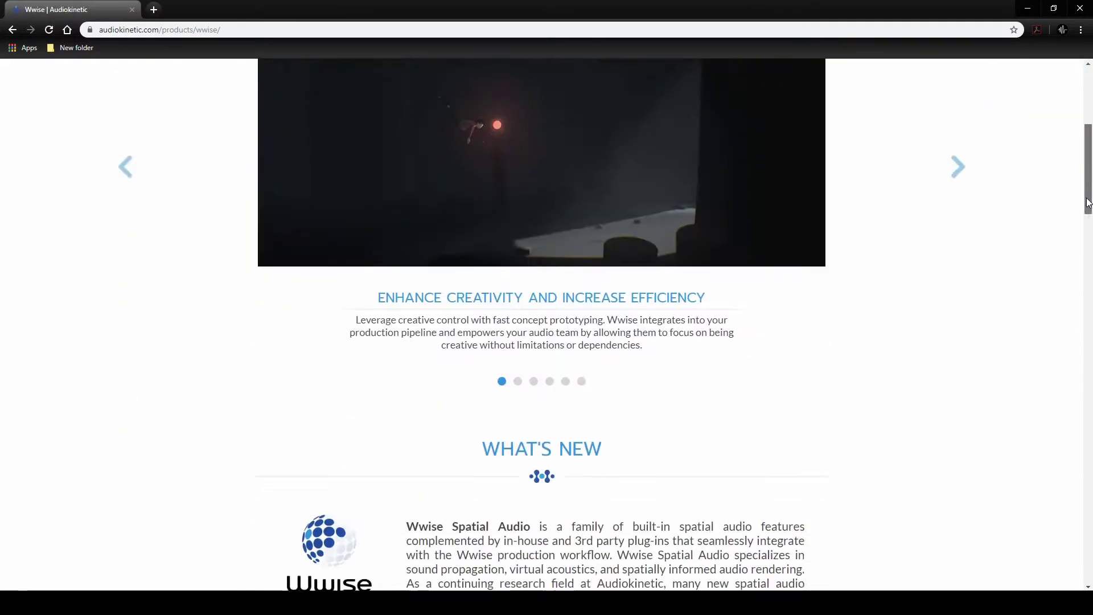
left_click_drag(1088, 203, 1089, 570)
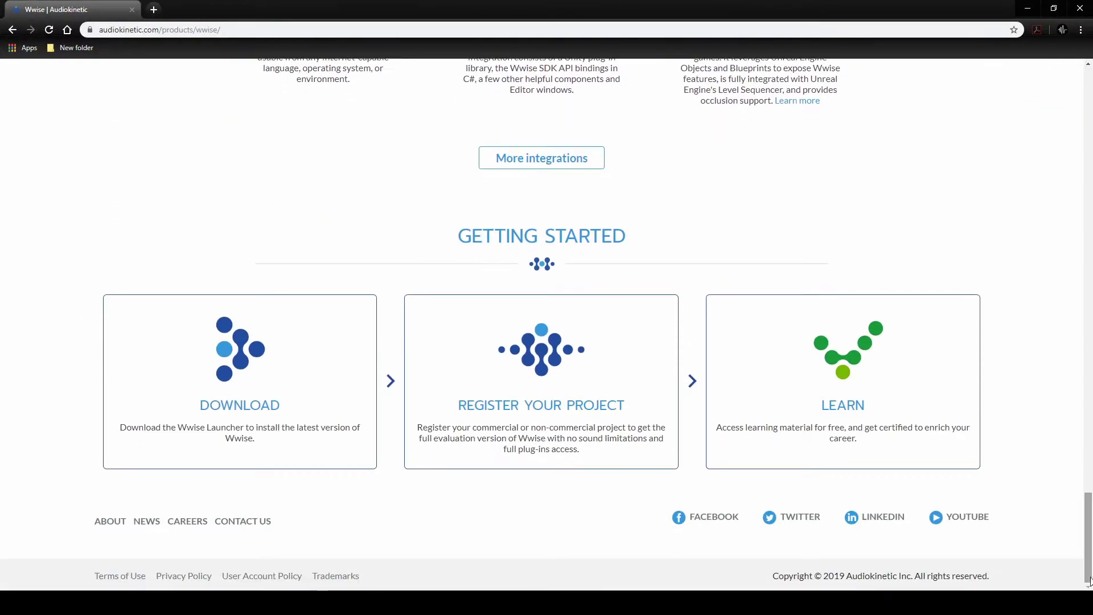
left_click(271, 393)
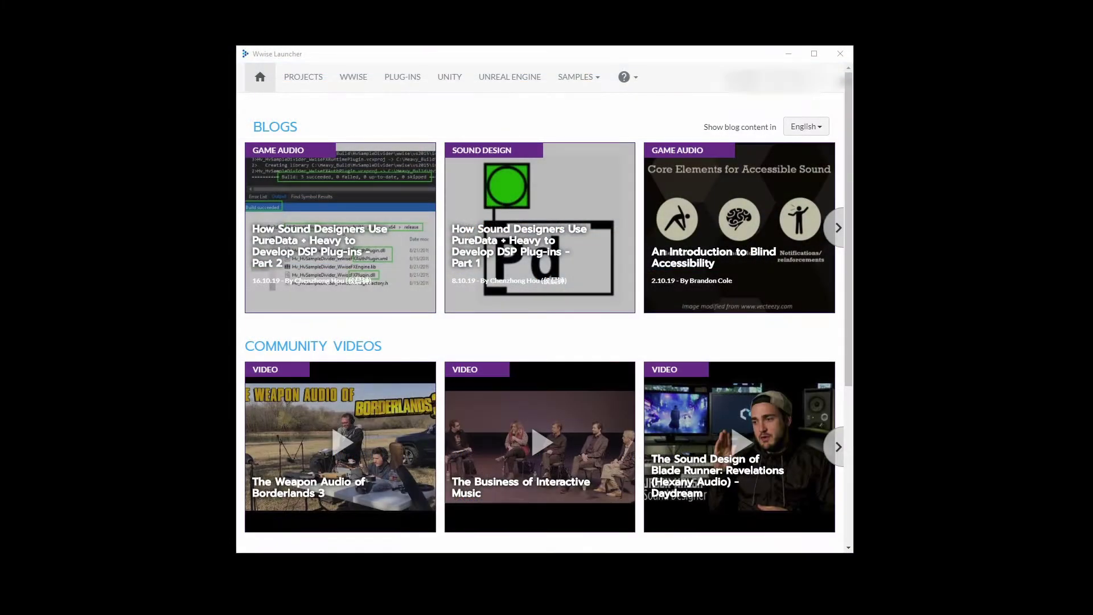
- List the Wwise versions for 2019.1.4.7065 install and expand the Microsoft platform's sub-platforms
left_click(353, 76)
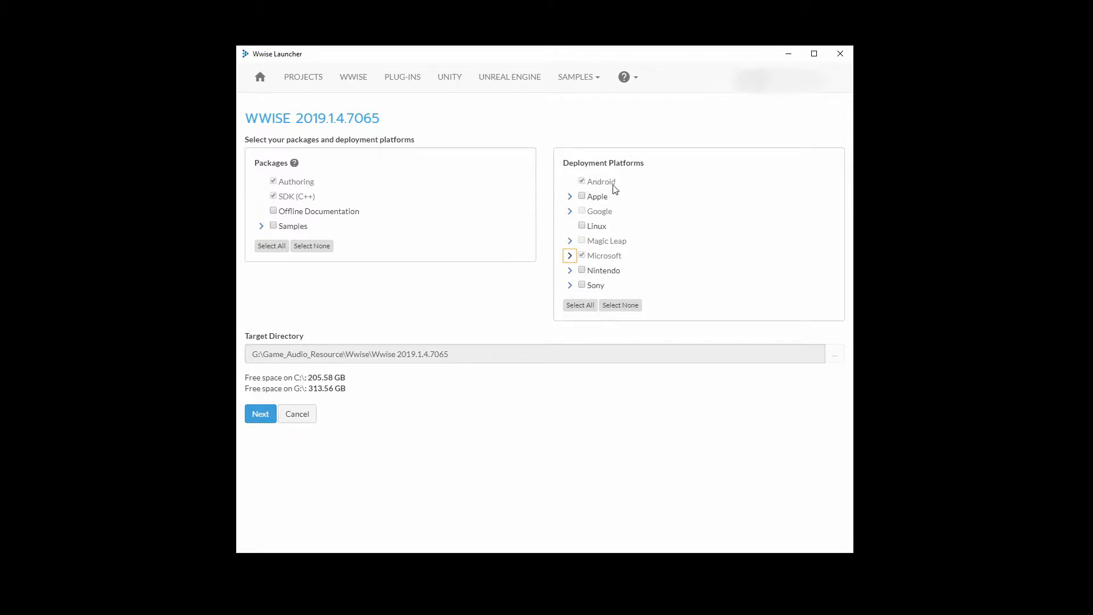
left_click(569, 256)
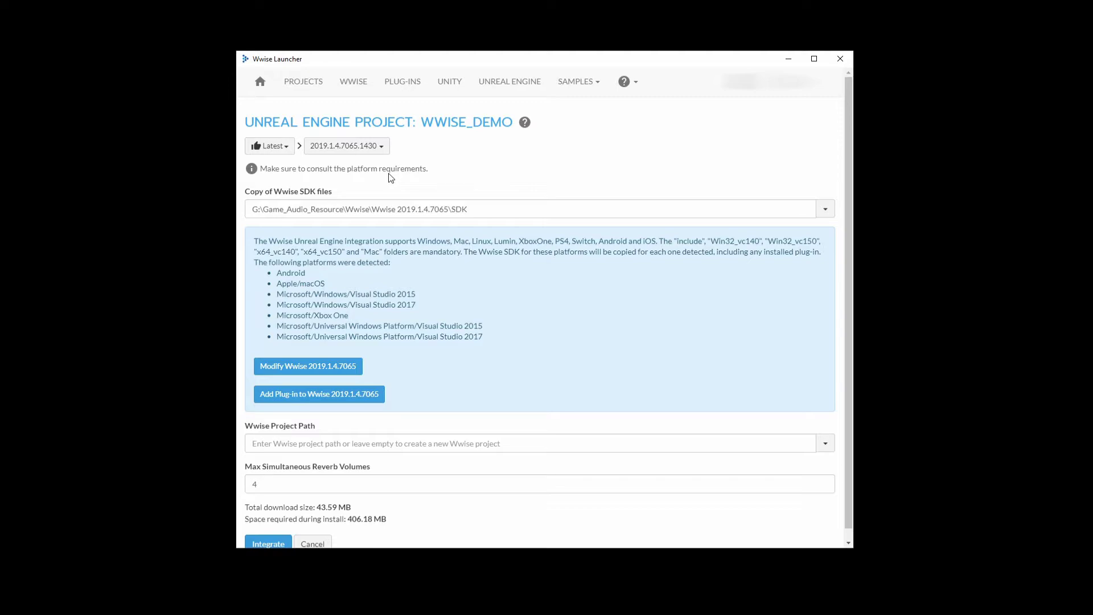
- Scroll the Wwise Launcher while integrating Wwise 2019.1.4.7065 into the Wwise_Demo project
scroll(301, 489, "down", 1)
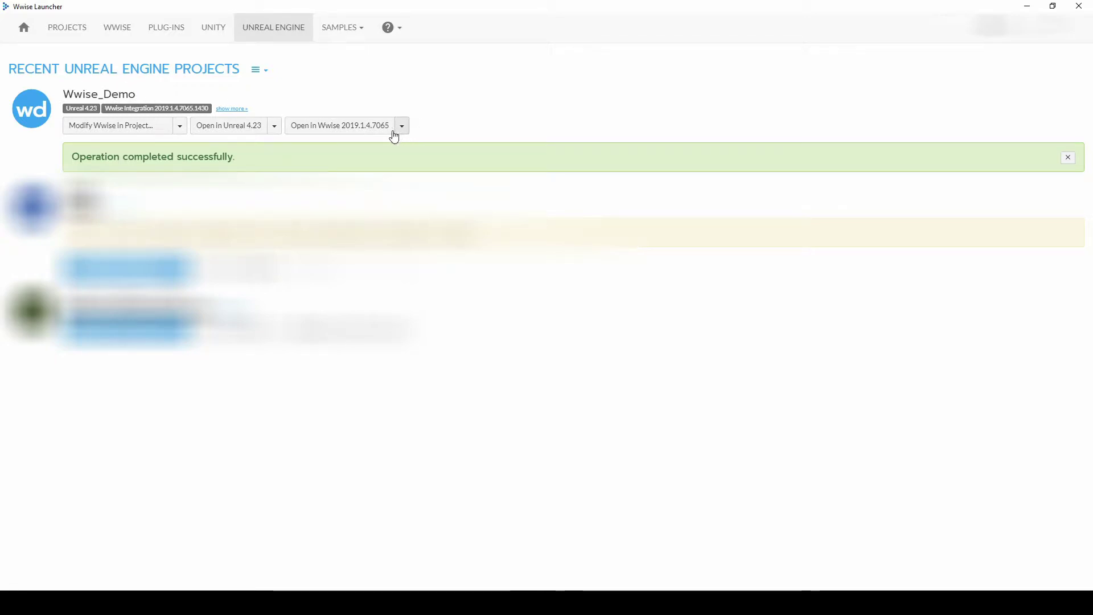
- Open Wwise_Demo, add Actor-Mixer TEST under Default Work Unit, and drag the lake splash WAV onto it
left_click(327, 128)
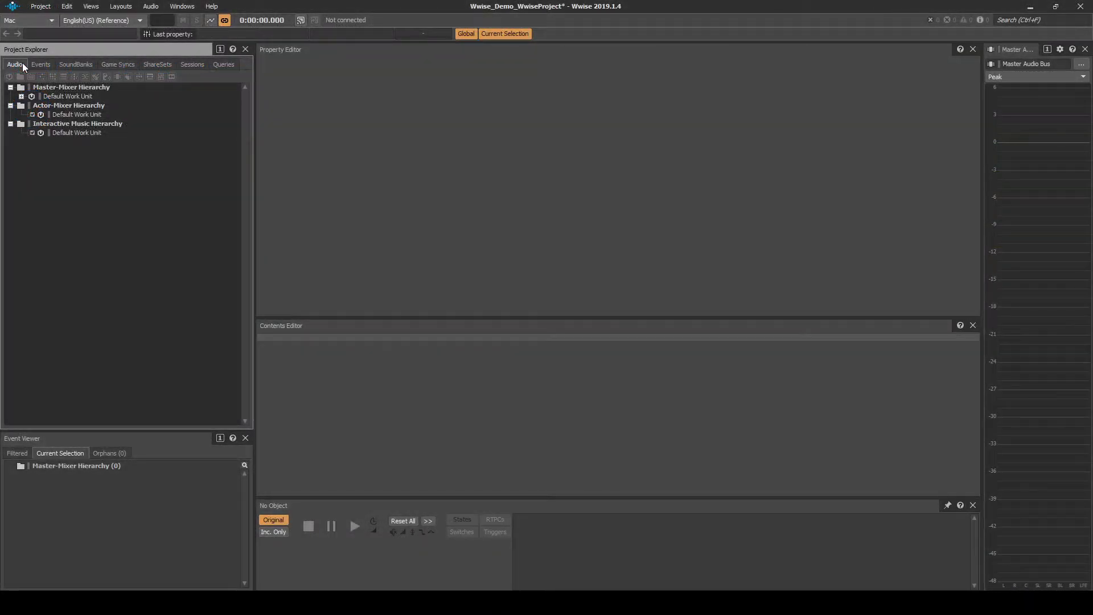
left_click(65, 107)
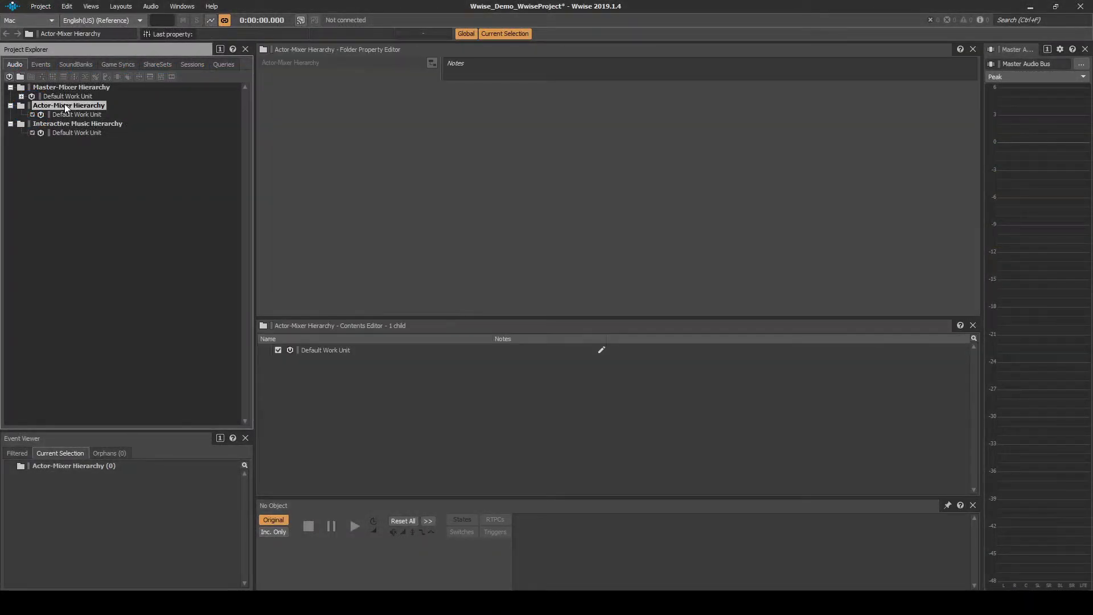
left_click(73, 114)
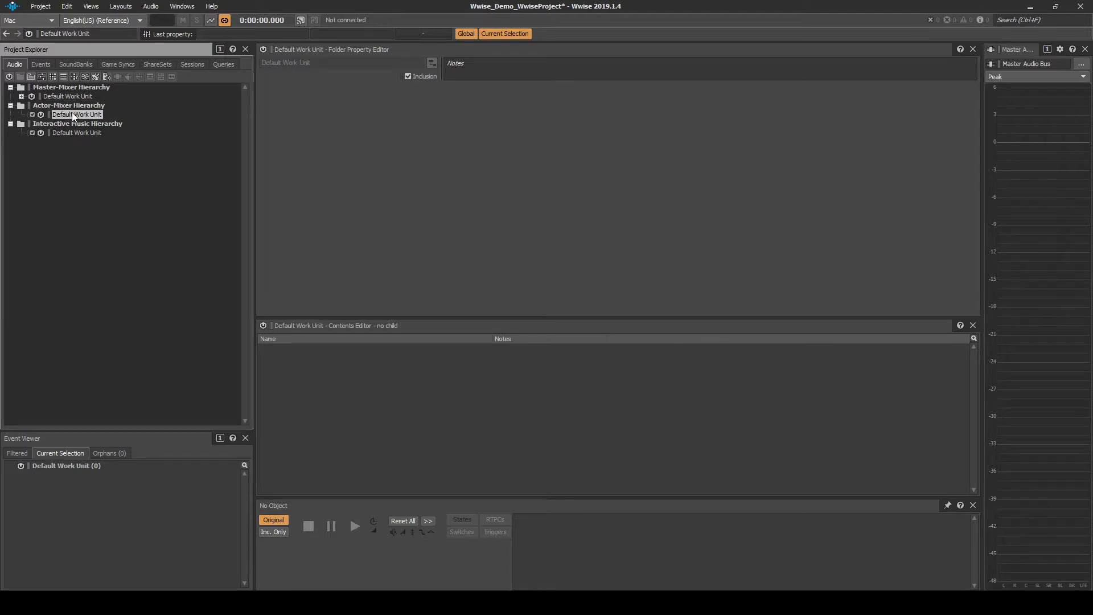
right_click(73, 112)
mouse_move(95, 118)
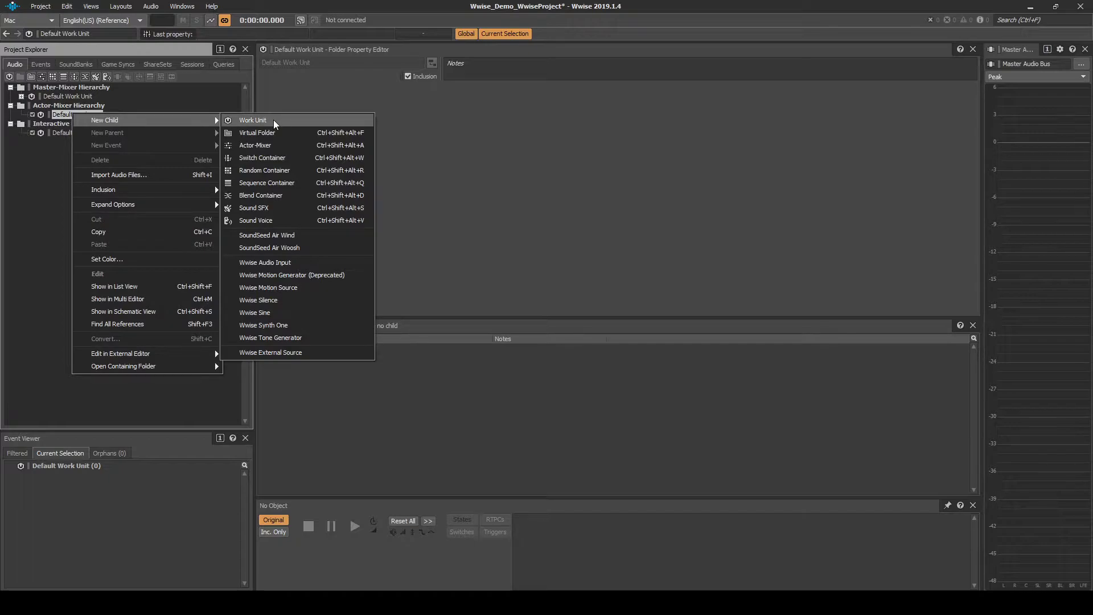
left_click(250, 144)
type("TEST")
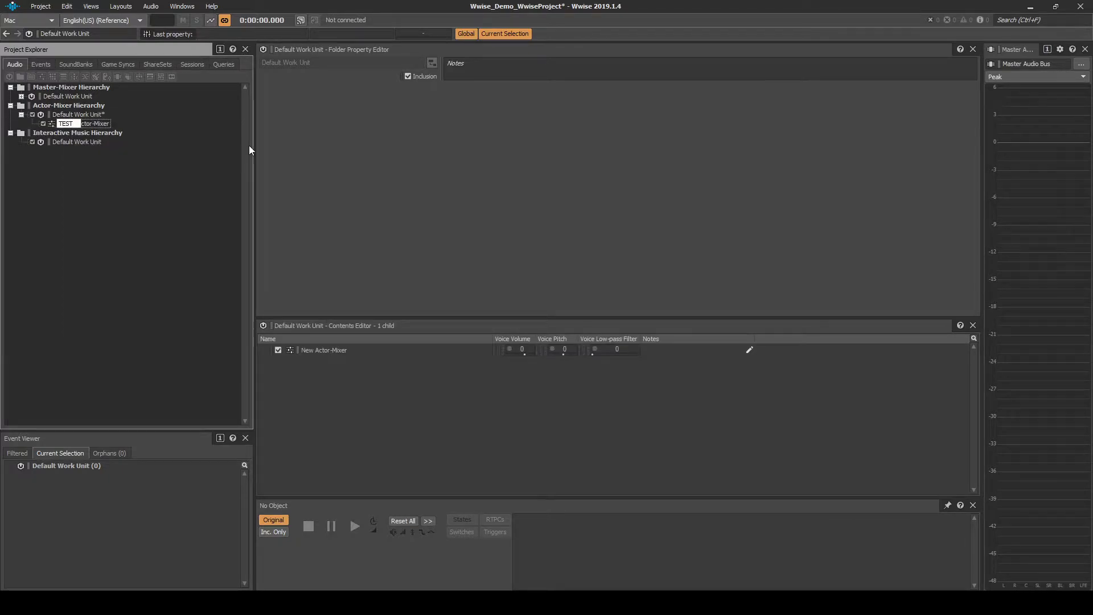
key("Return")
key("alt+Tab")
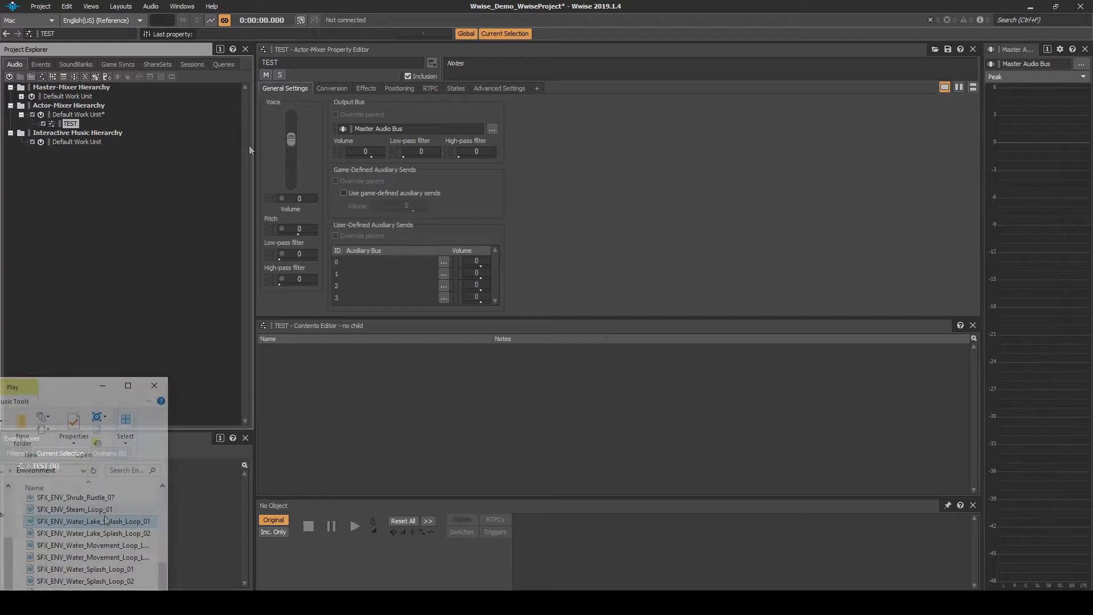
left_click_drag(105, 527, 76, 124)
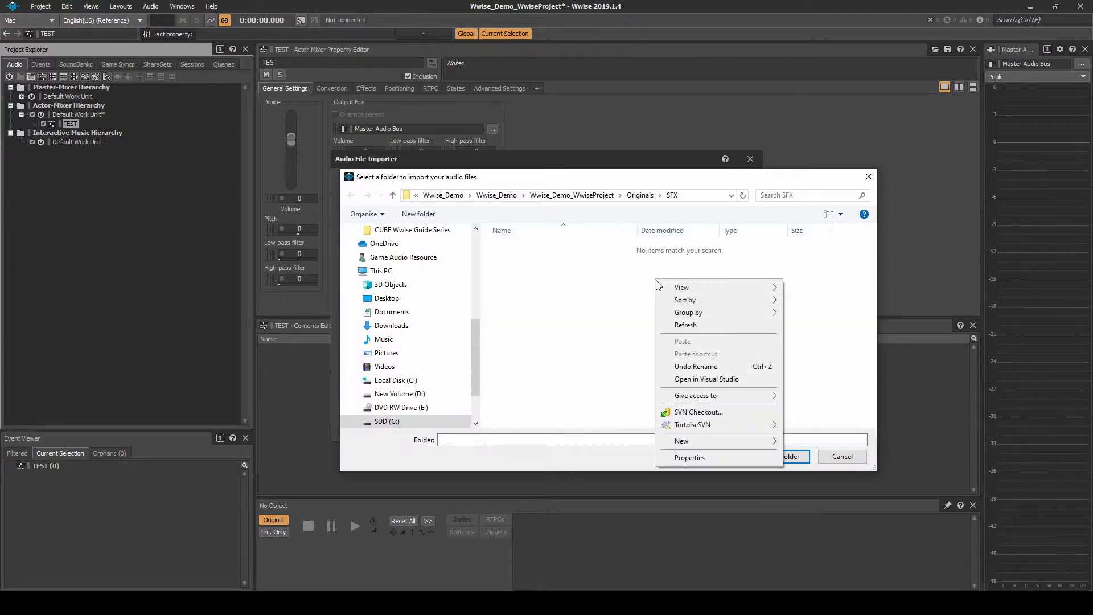
- Create an Originals\SFX\TEST folder for the splash loop and import it as a sound
mouse_move(727, 444)
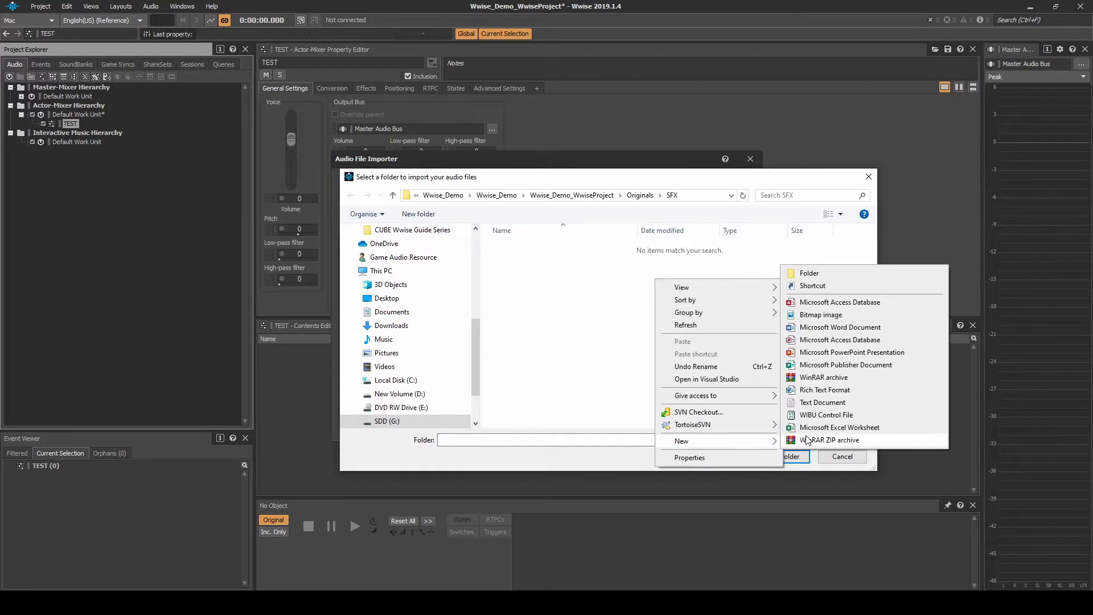
left_click(813, 273)
type("TEST")
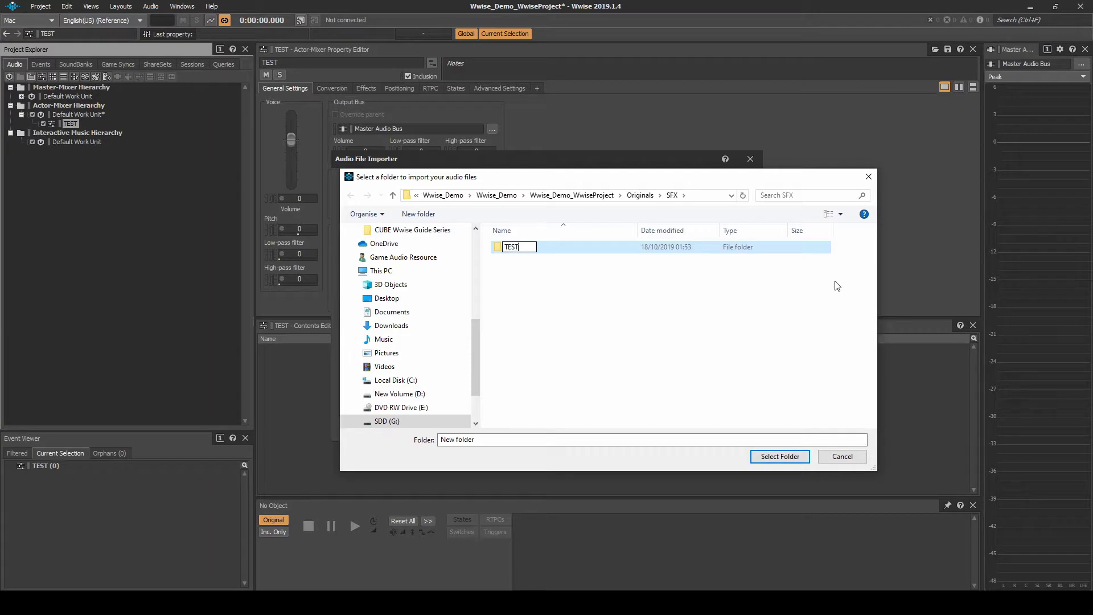
key("Return")
double_click(556, 246)
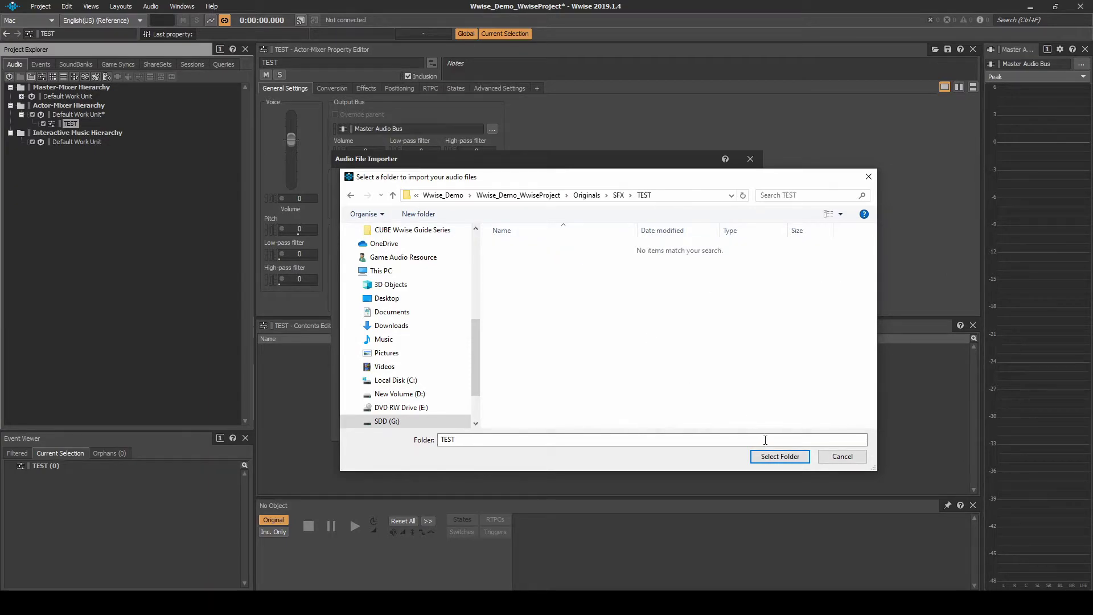
left_click(778, 457)
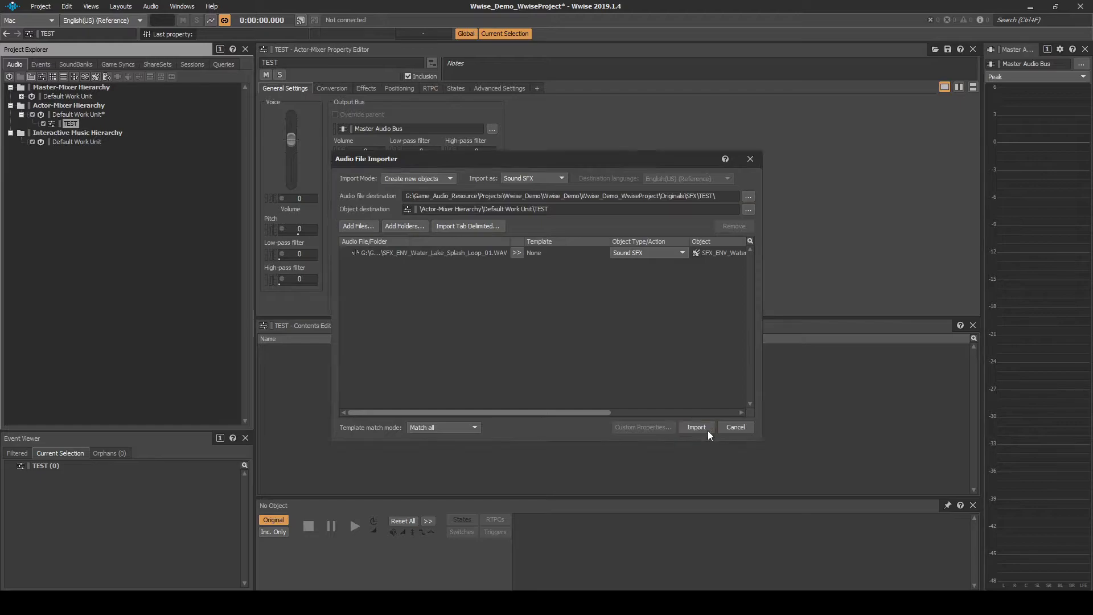
left_click(709, 431)
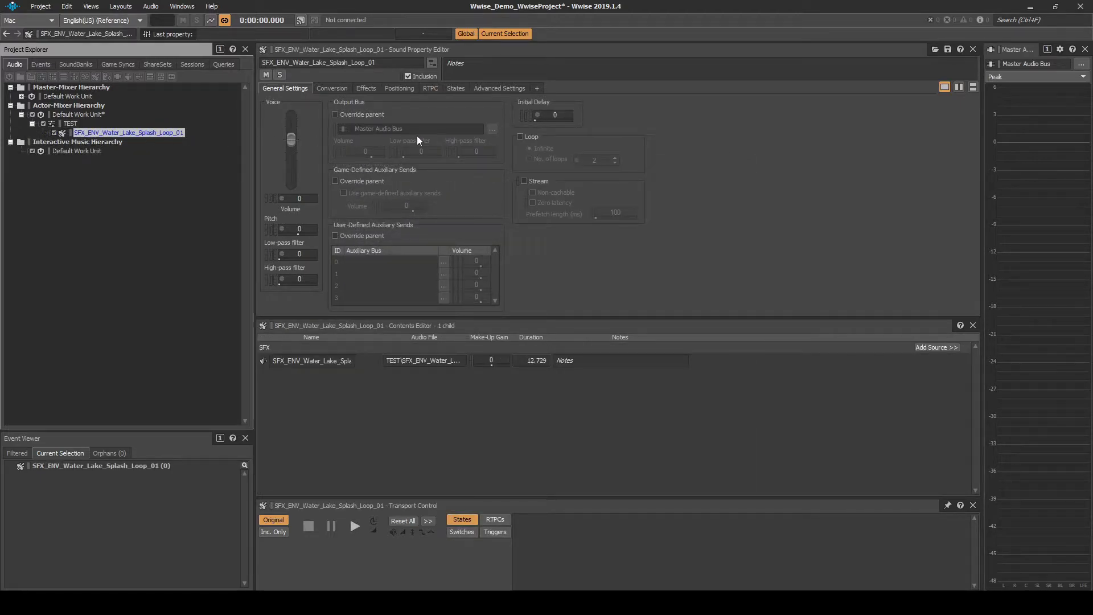
- Enable looping on the splash sound and create a Play event targeting it
left_click(521, 136)
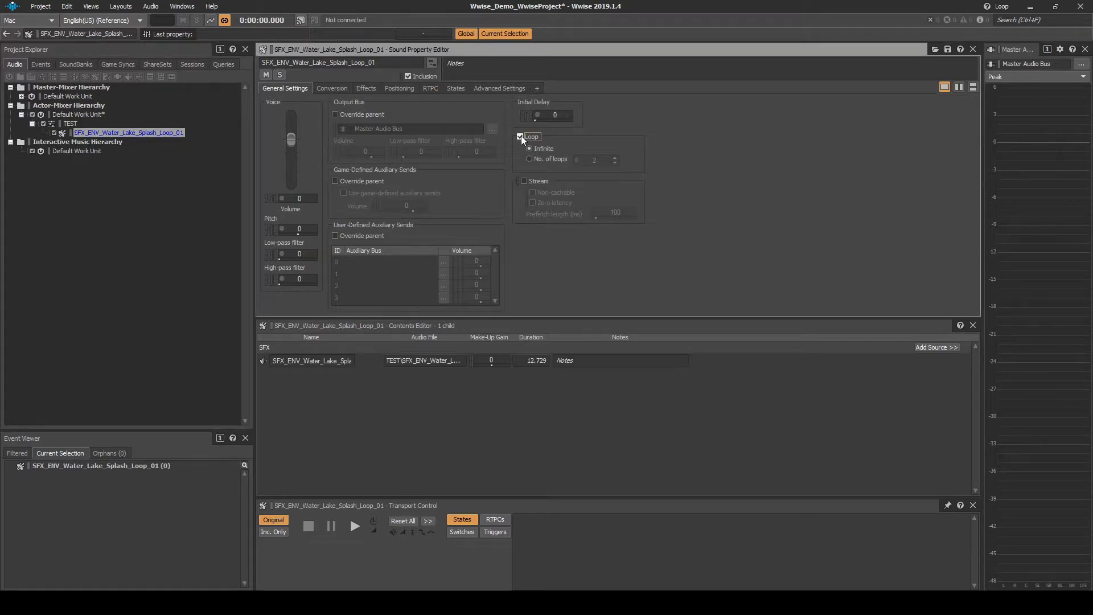
right_click(166, 134)
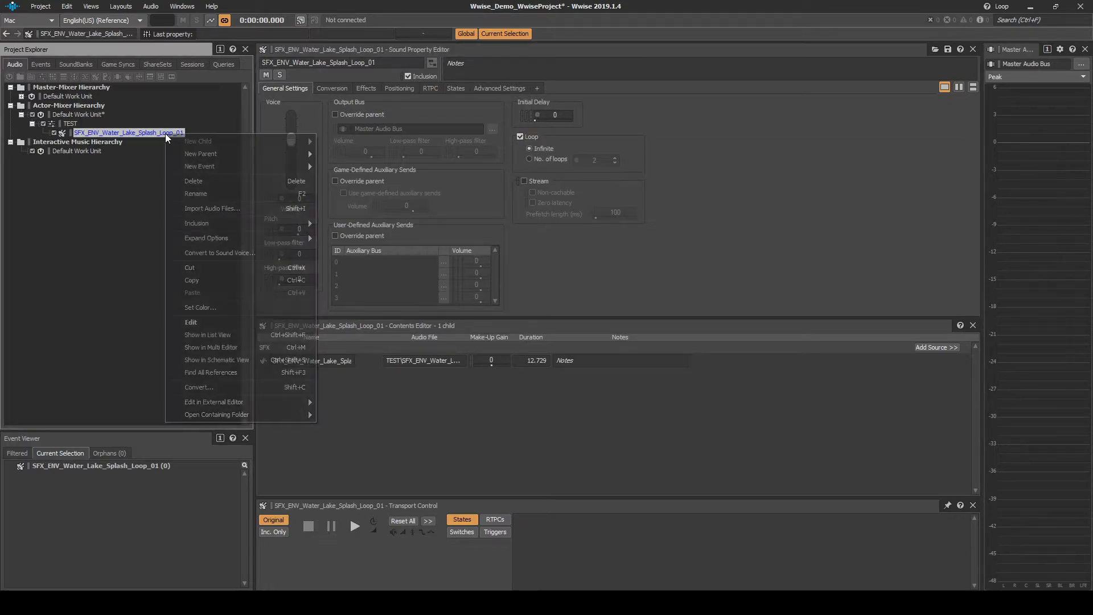
mouse_move(200, 164)
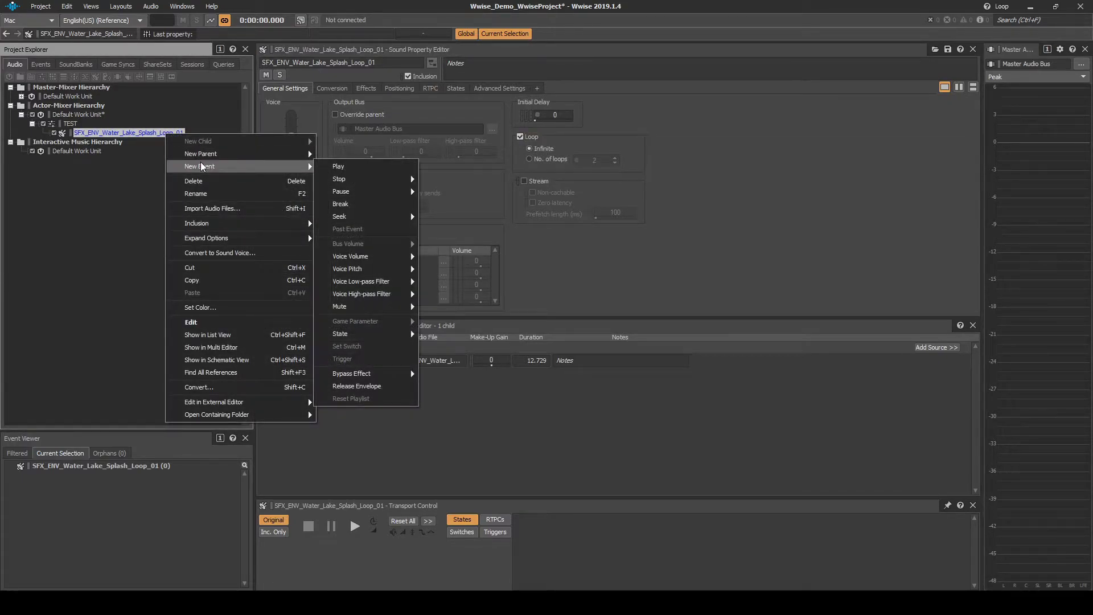
left_click(336, 166)
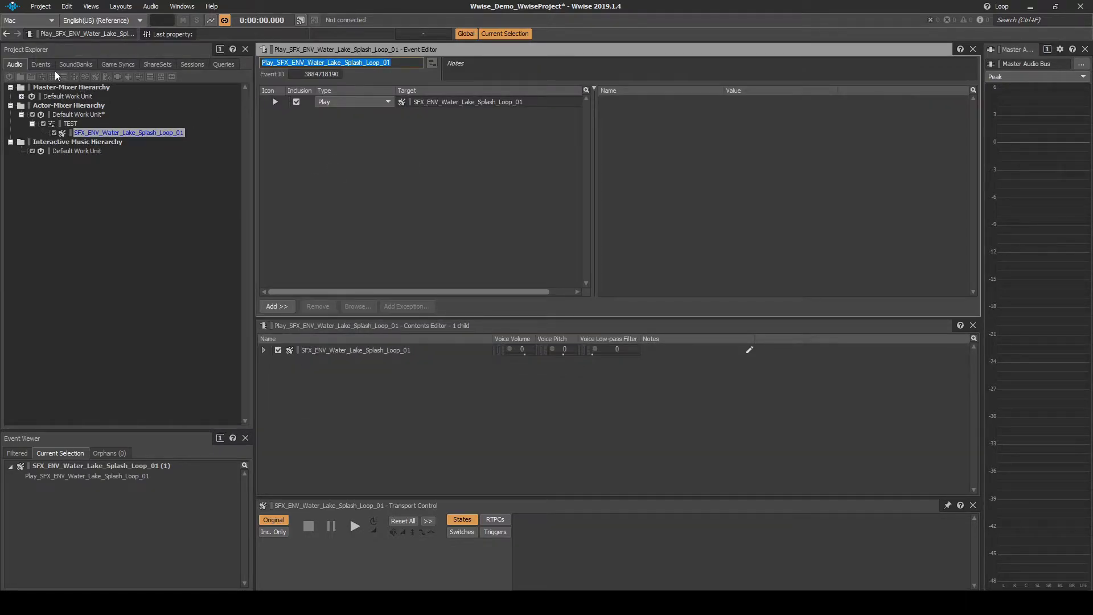
- Create a virtual folder named TEST under the Events Default Work Unit
left_click(45, 66)
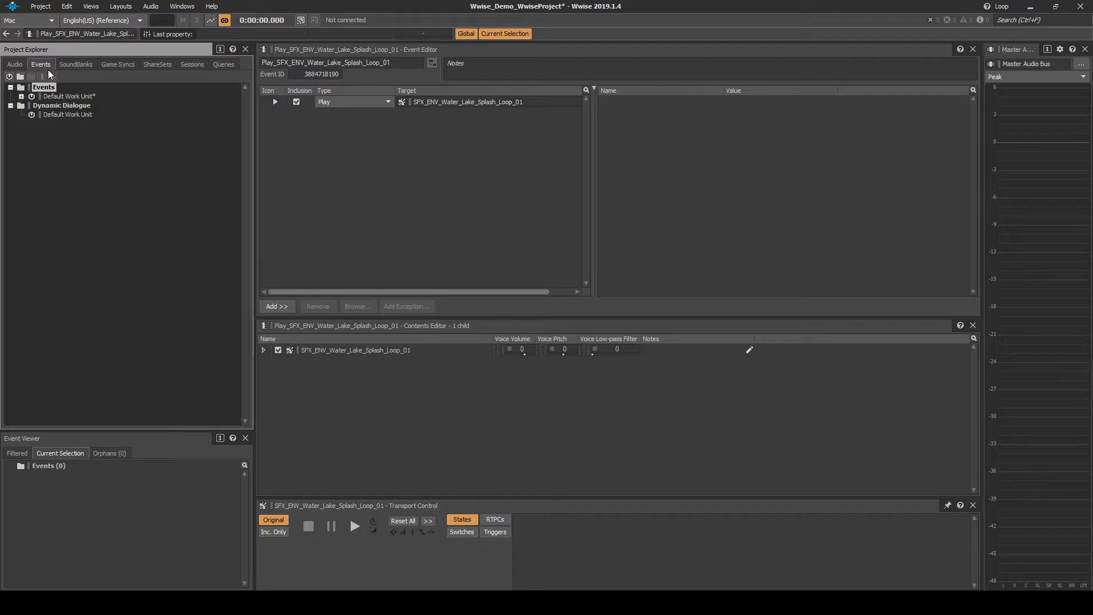
left_click(21, 96)
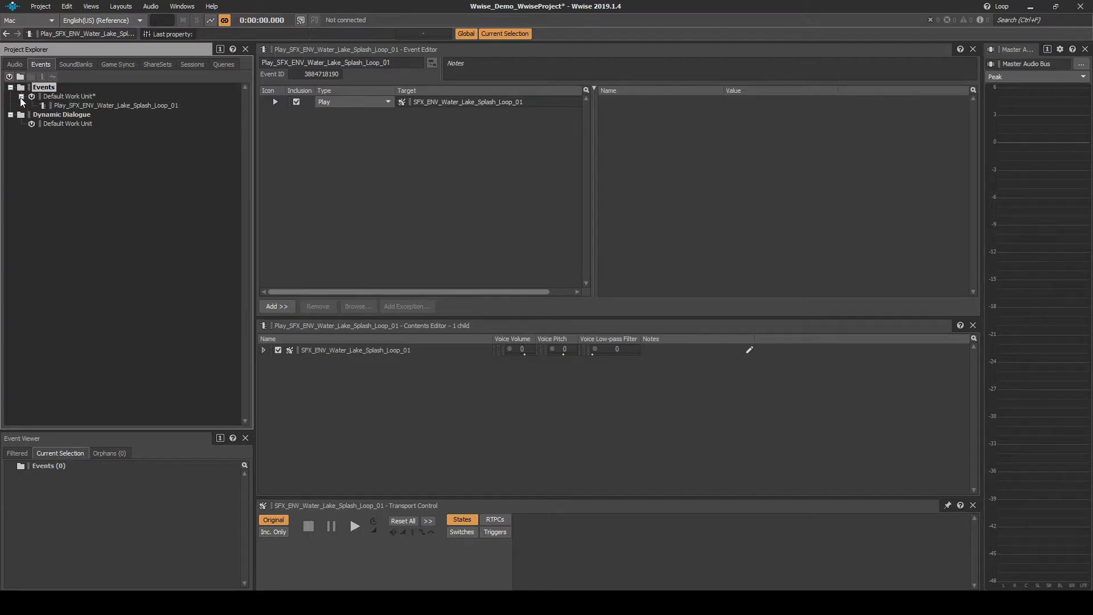
key("F7")
right_click(71, 97)
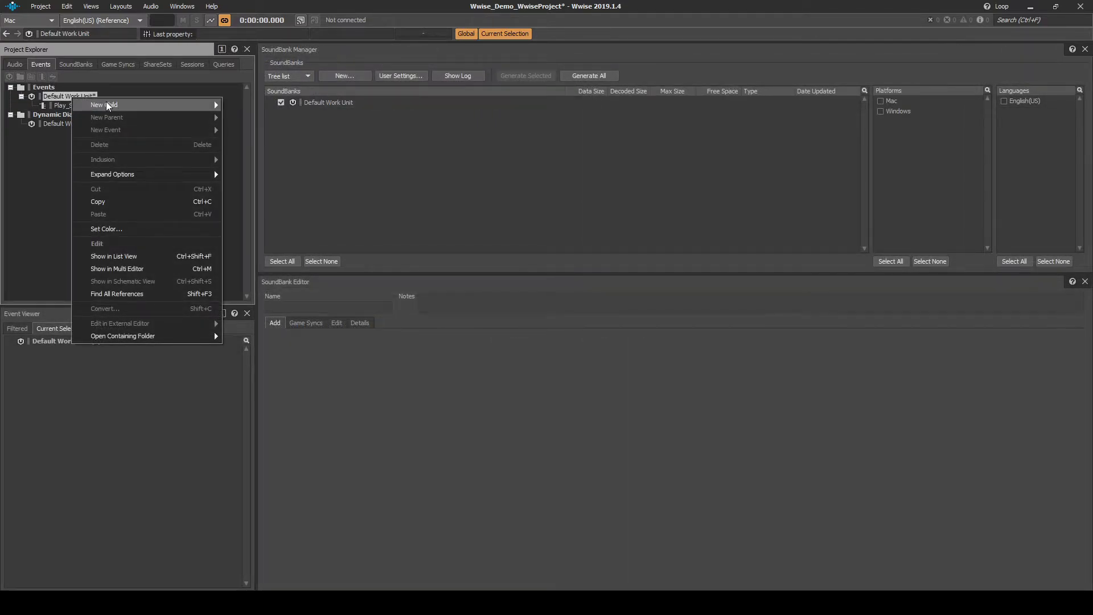
mouse_move(109, 106)
left_click(241, 115)
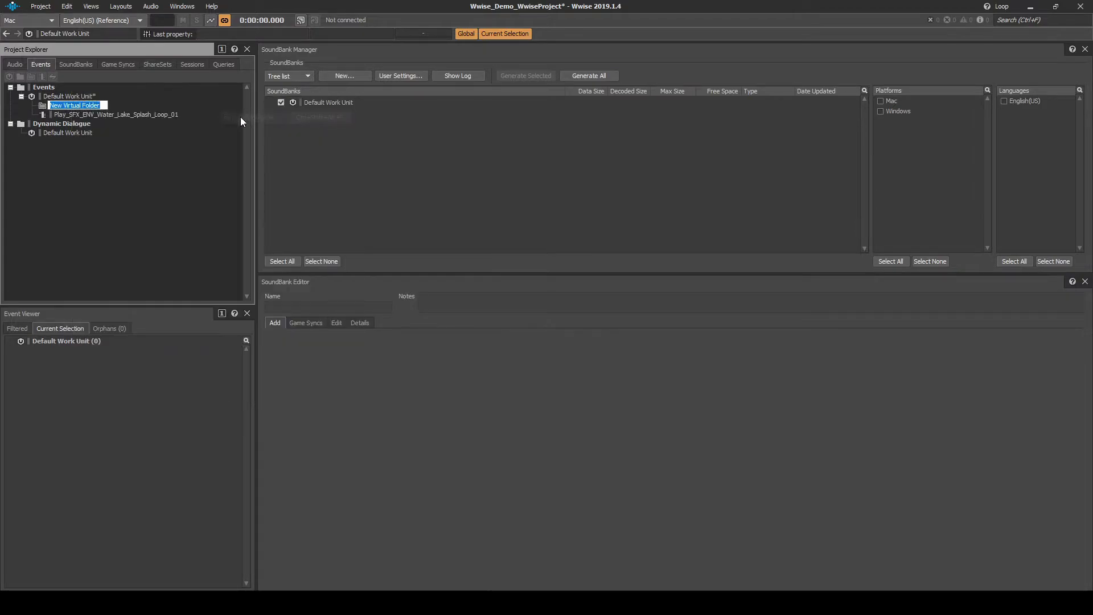
type("TEST")
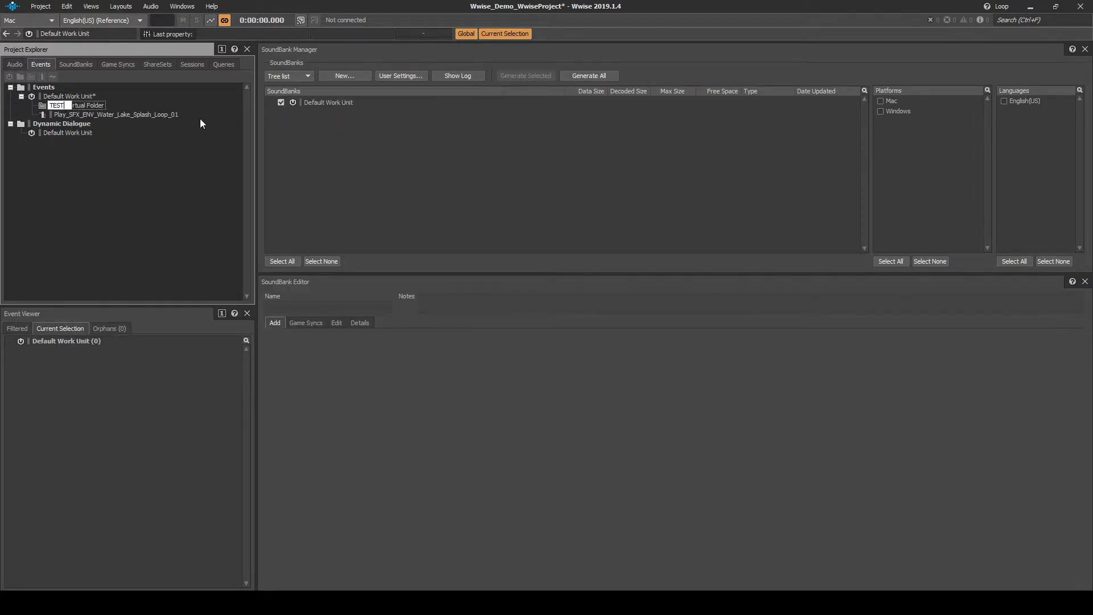
key("Return")
- Move the splash Play event into TEST and rename it SFX_TEST_ENV_Loop_Start
left_click_drag(121, 115, 65, 105)
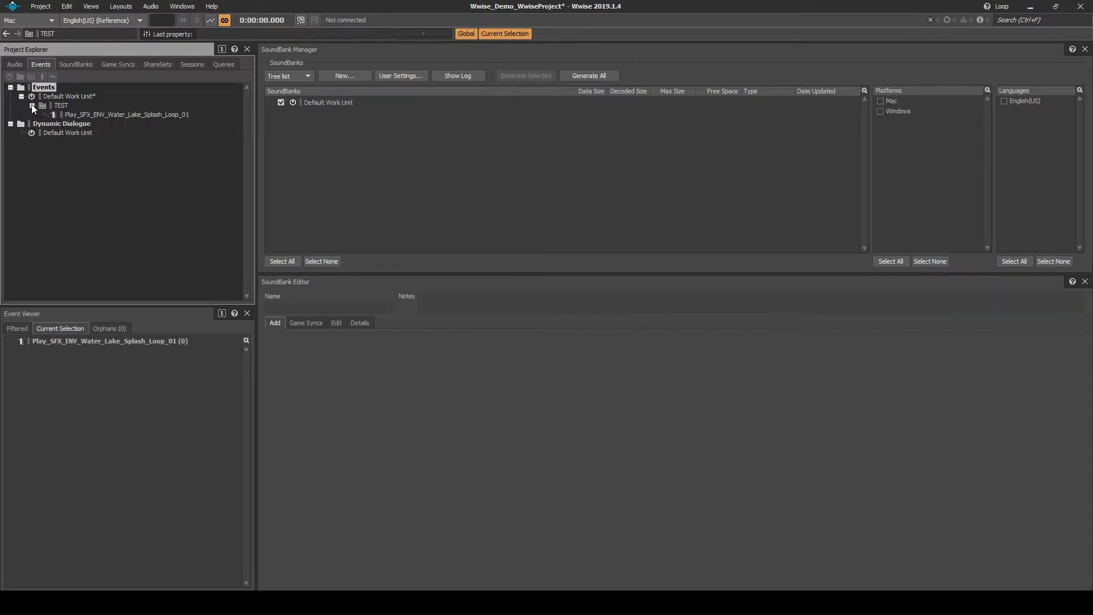
left_click(100, 115)
key("F2")
type("SFX")
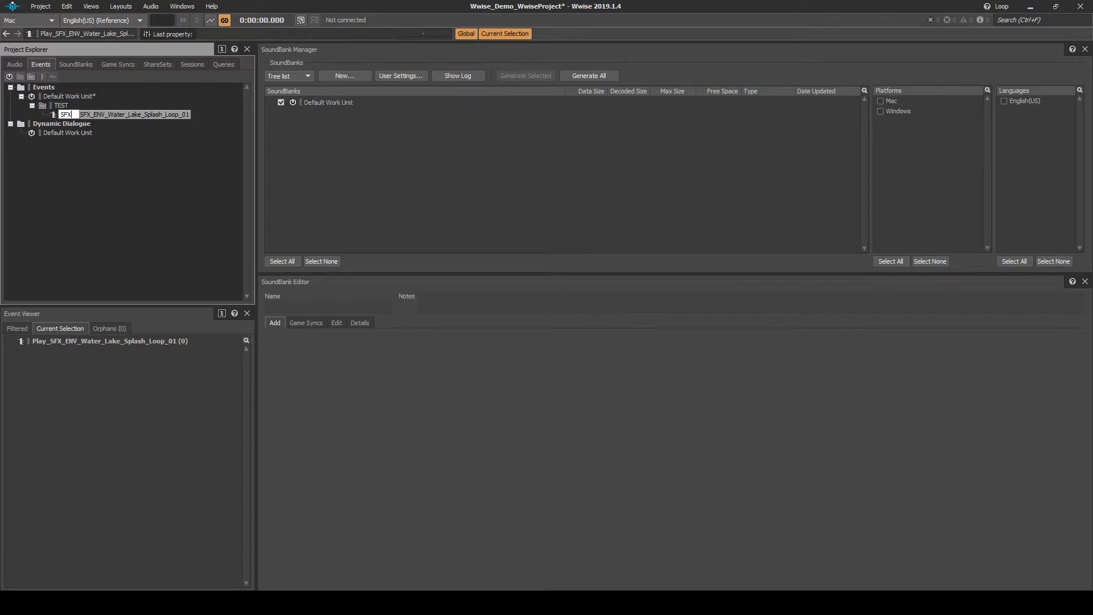
type("_TEST_ENV_Loop_Star")
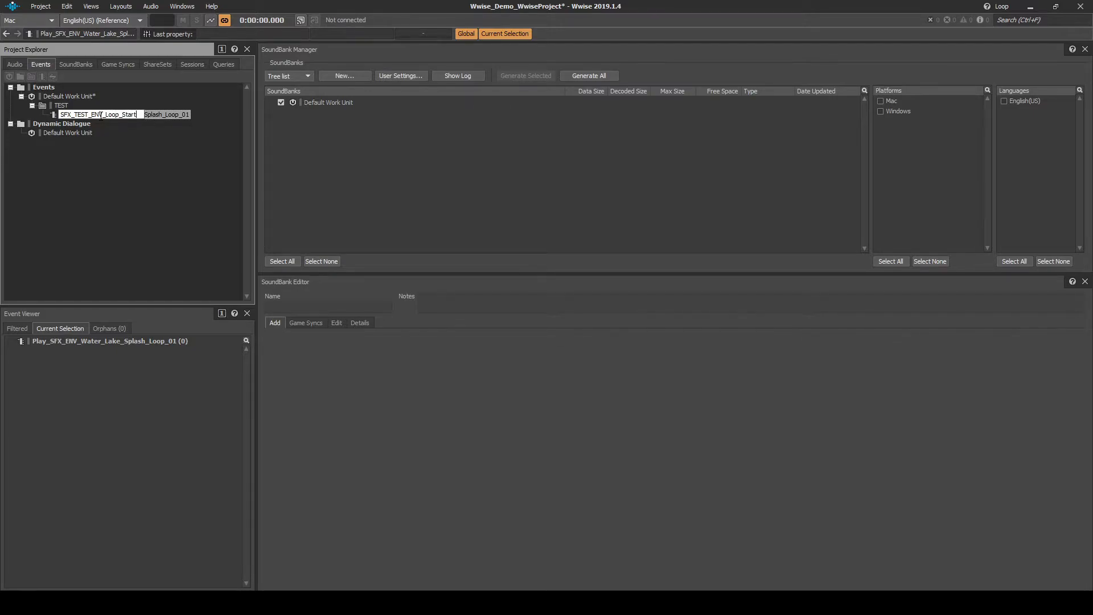
type("t")
double_click(90, 106)
left_click(82, 66)
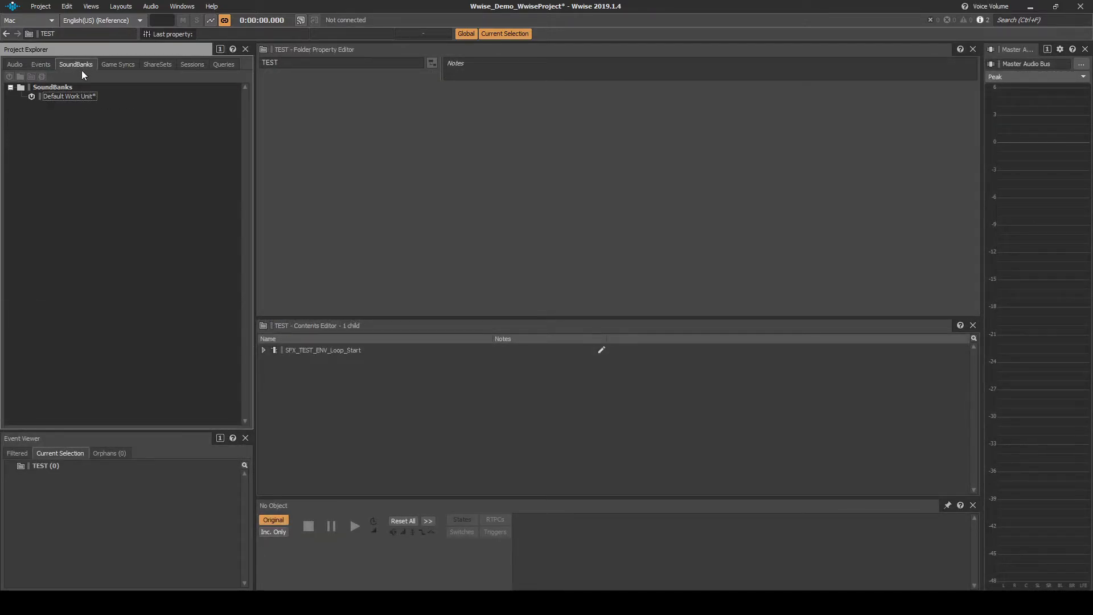
- Create SoundBank SB_TEST under the SoundBanks Default Work Unit and switch to the SoundBank layout
left_click(62, 96)
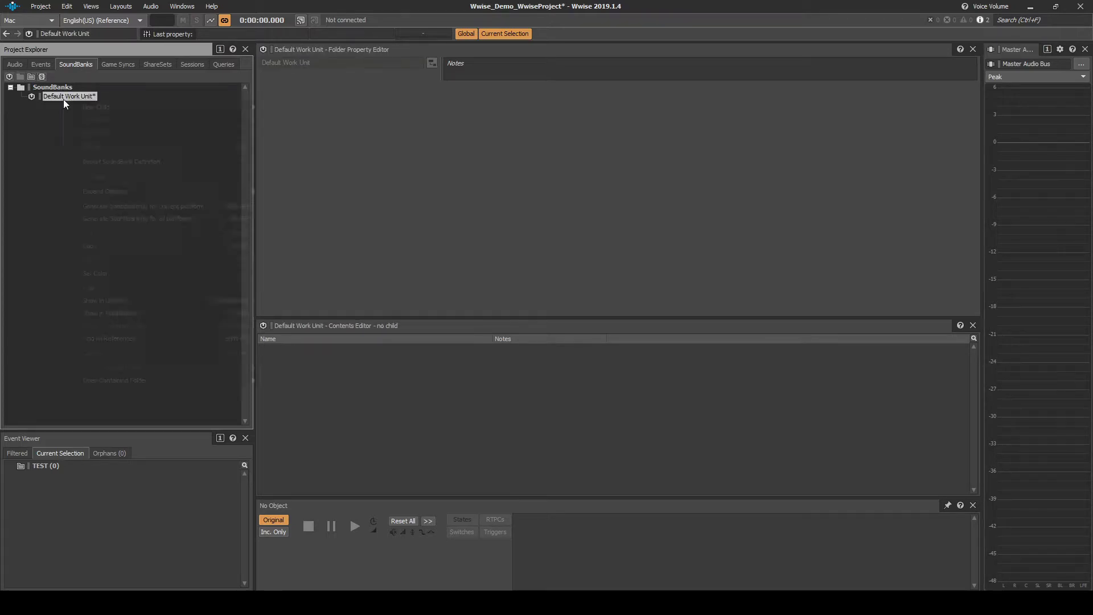
right_click(63, 99)
mouse_move(114, 107)
left_click(285, 132)
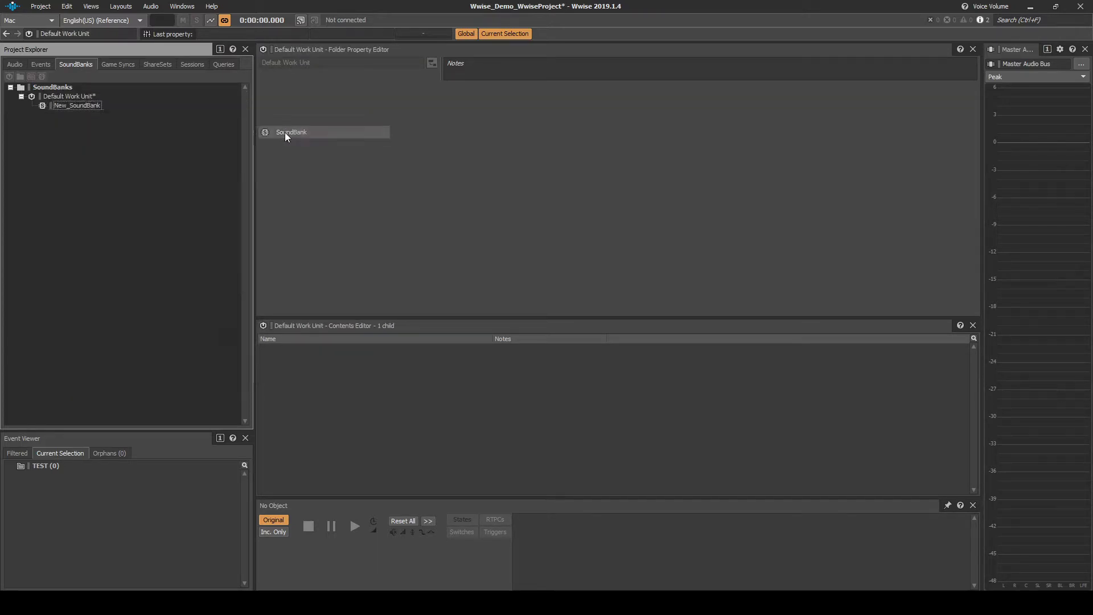
type("S")
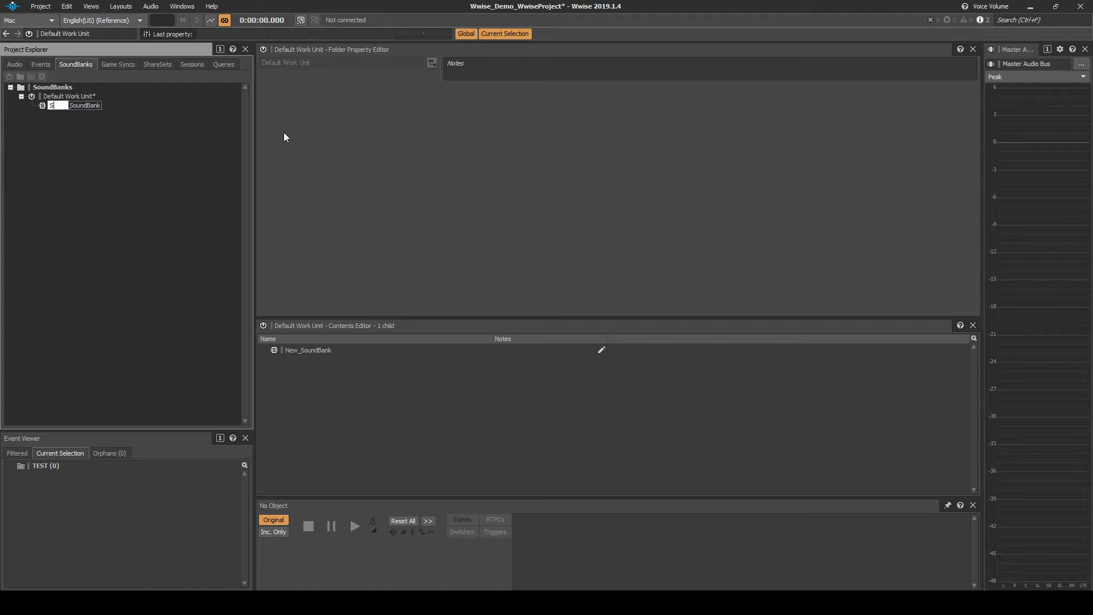
type("B_TEST")
key("Return")
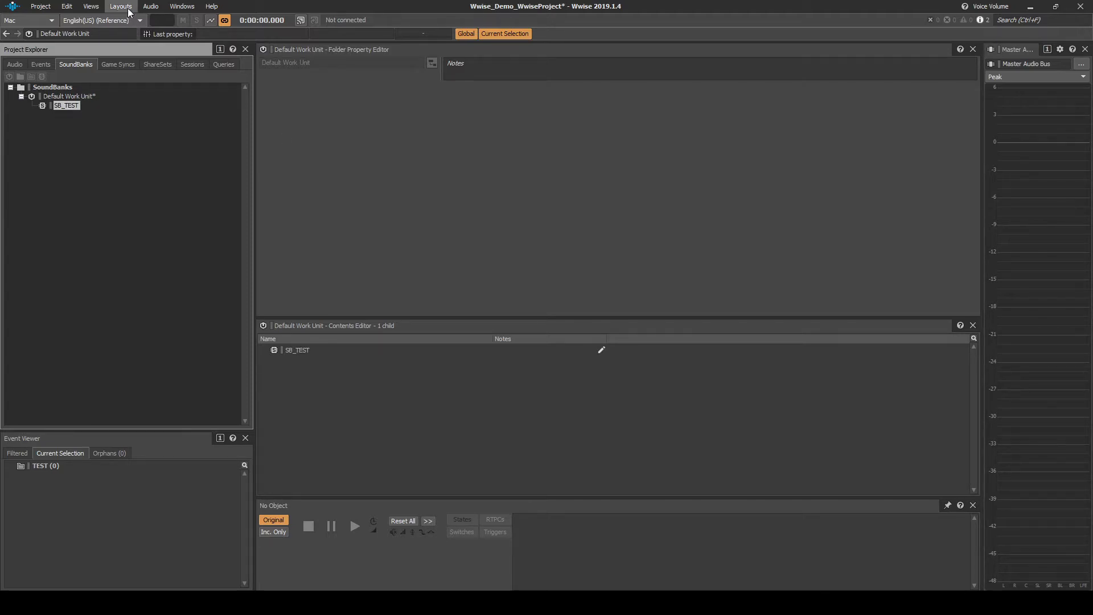
left_click(120, 7)
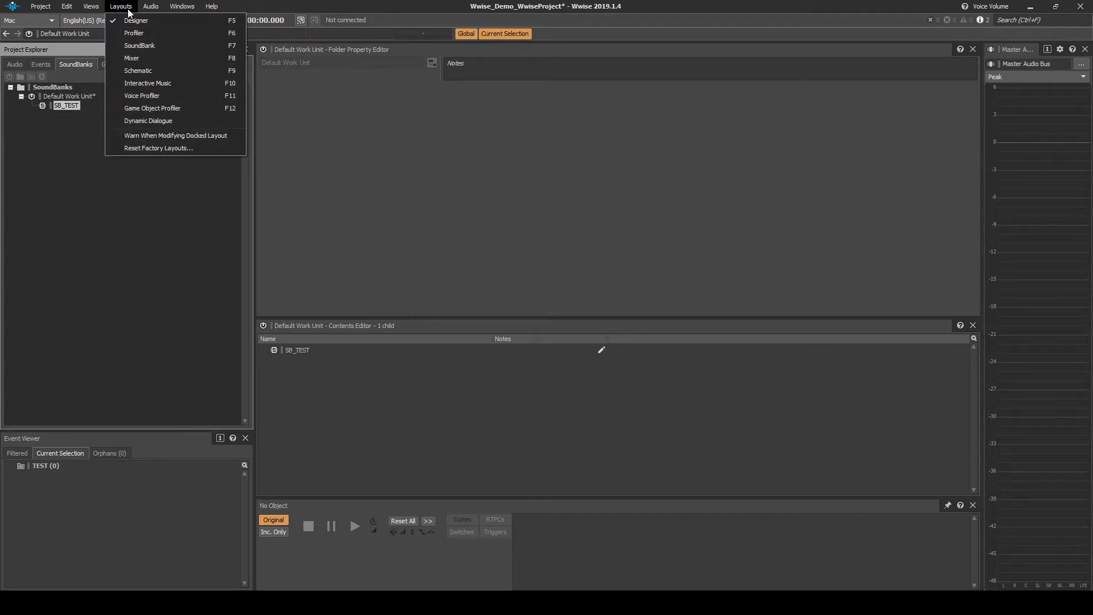
left_click(135, 46)
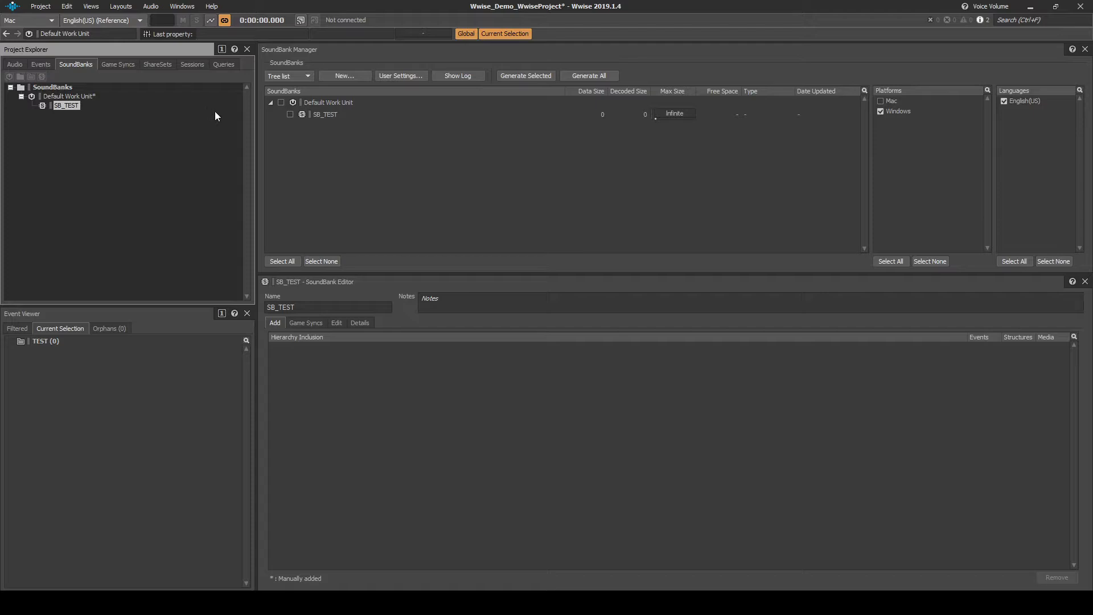
- Add the TEST audio folder and TEST events folder to SB_TEST's contents
left_click(308, 115)
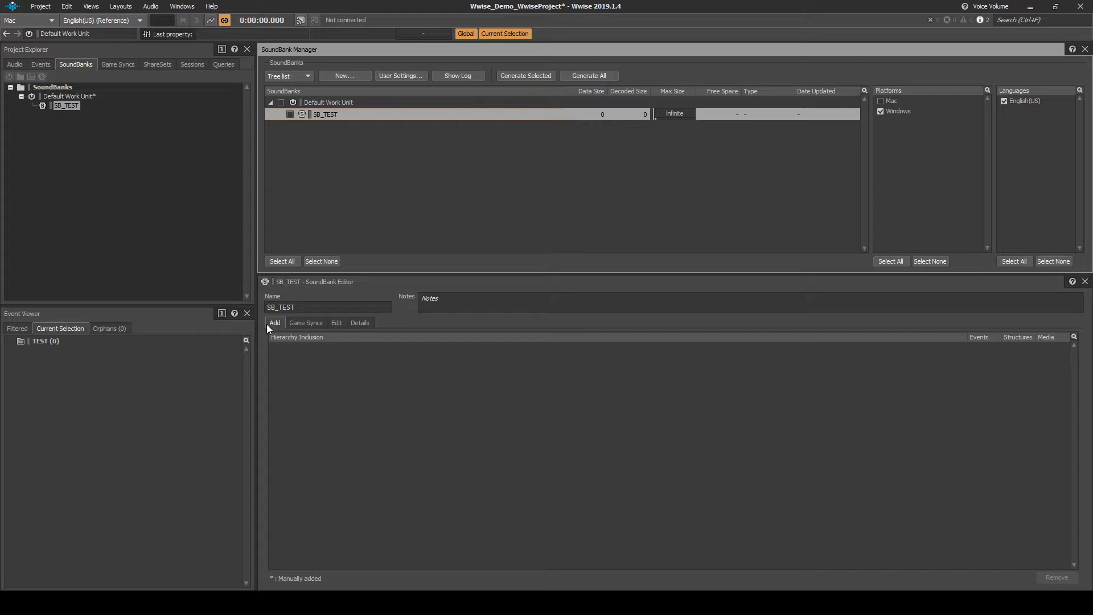
left_click(17, 65)
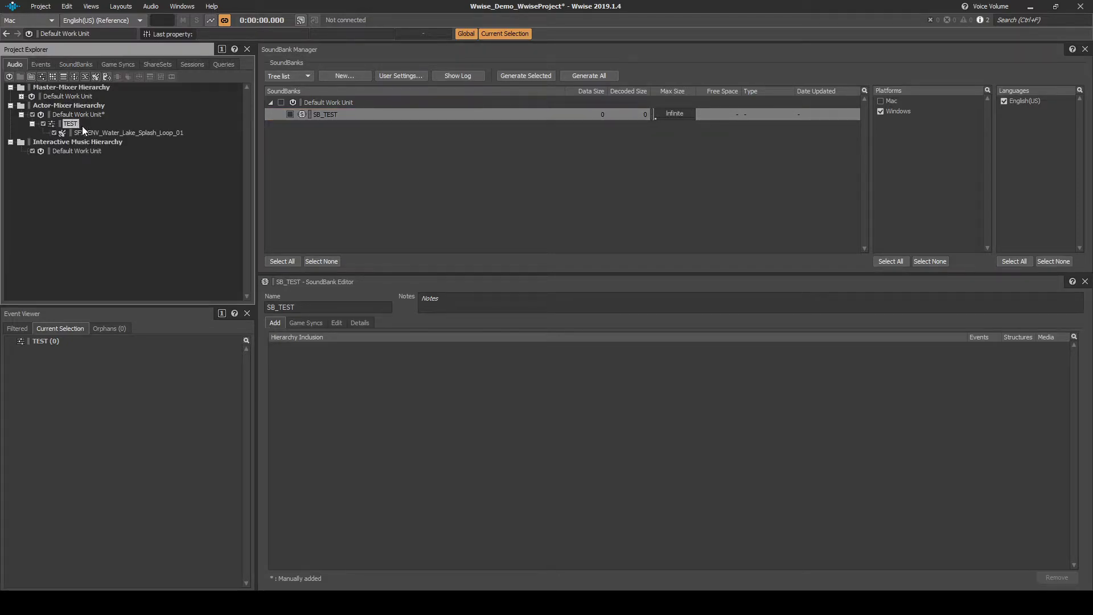
left_click_drag(77, 126, 334, 377)
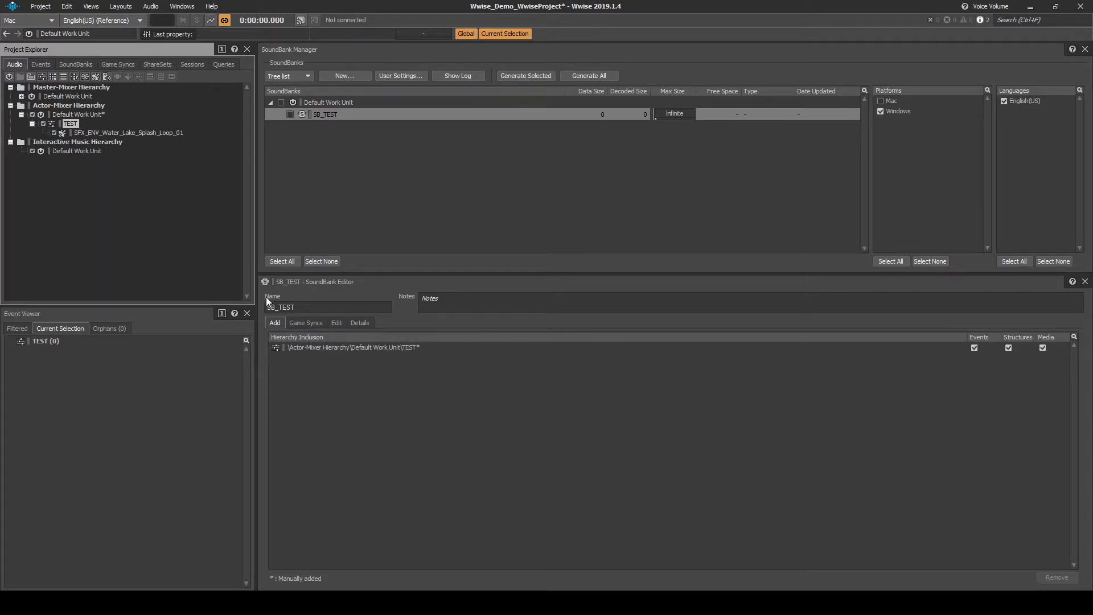
left_click(44, 66)
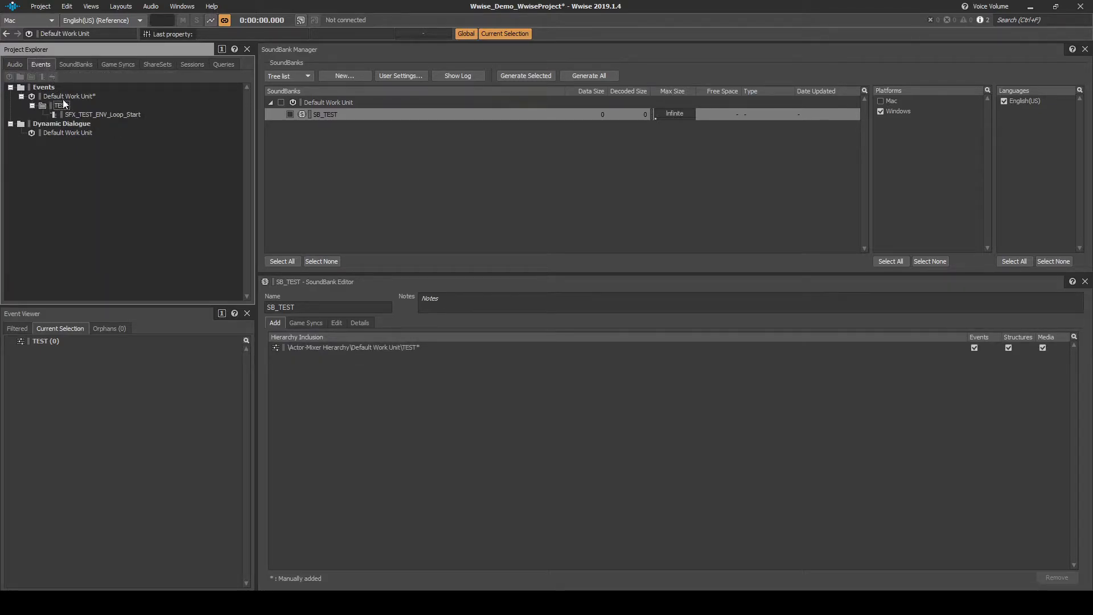
left_click_drag(62, 102, 326, 370)
left_click(583, 261)
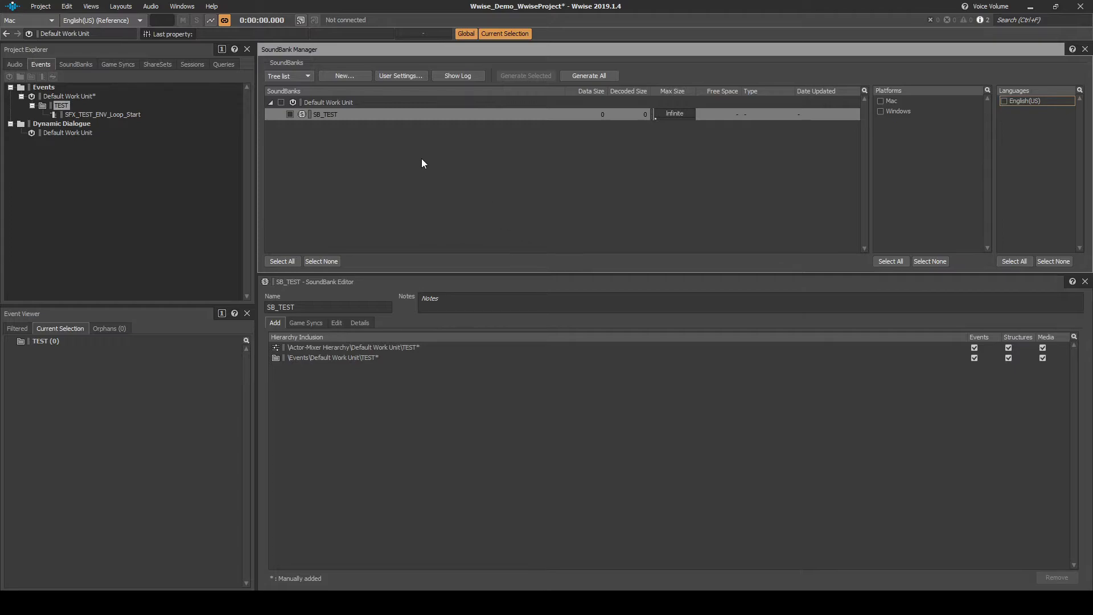
- Generate SB_TEST for Windows and English(US), close the results, and save the project
left_click(281, 101)
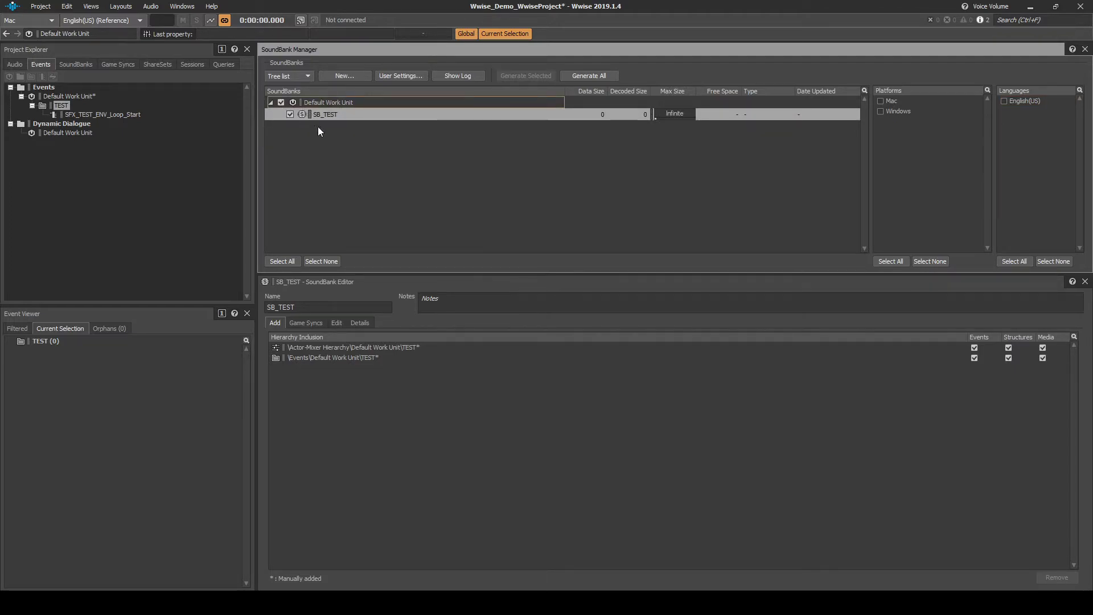
left_click(880, 111)
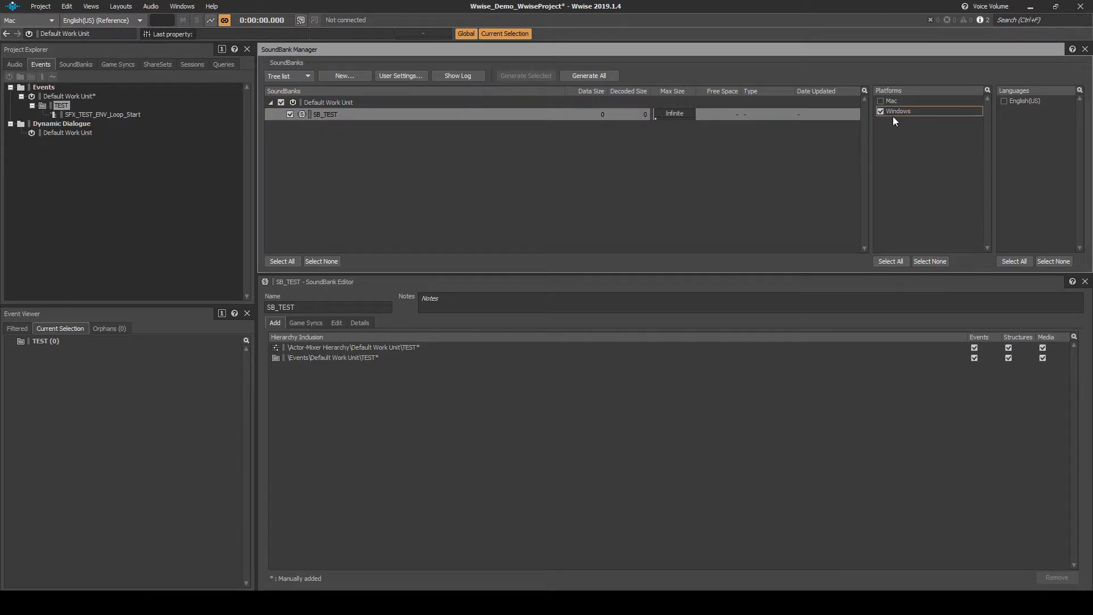
left_click(1004, 101)
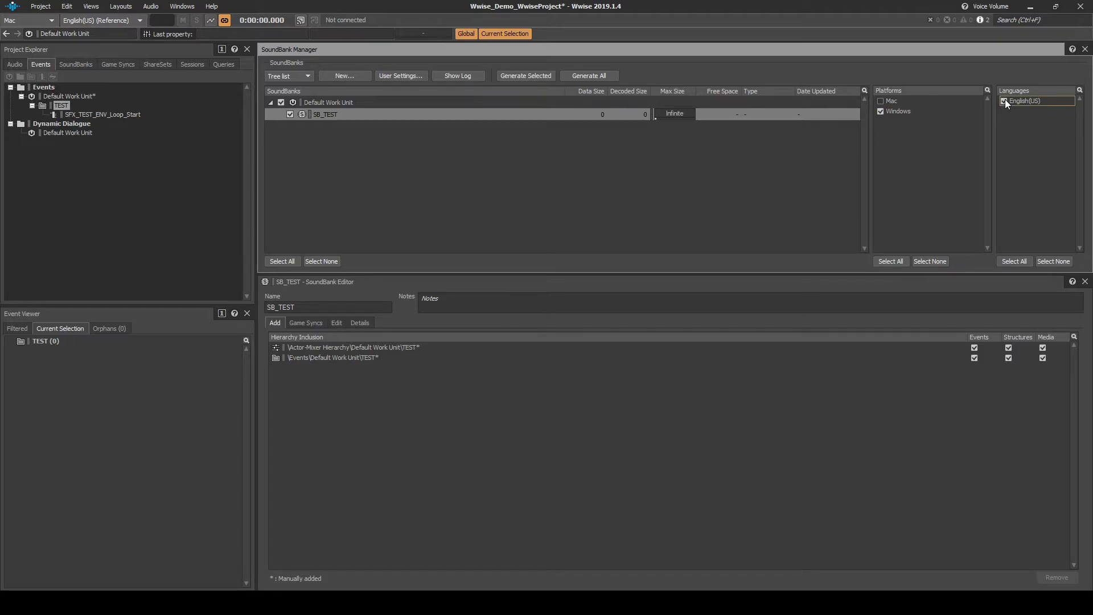
left_click(603, 76)
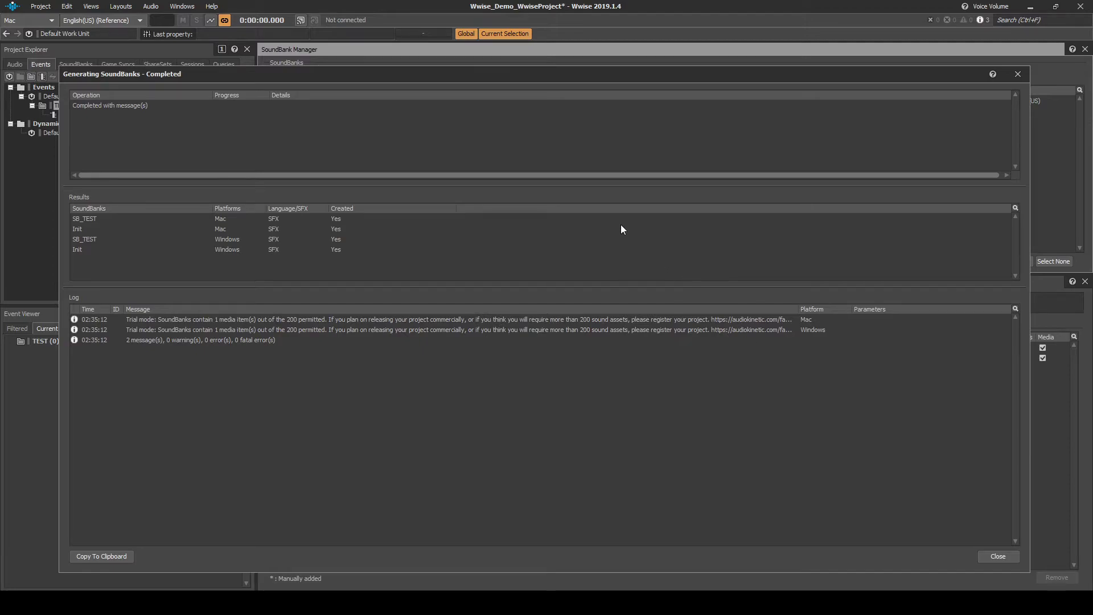
left_click(983, 555)
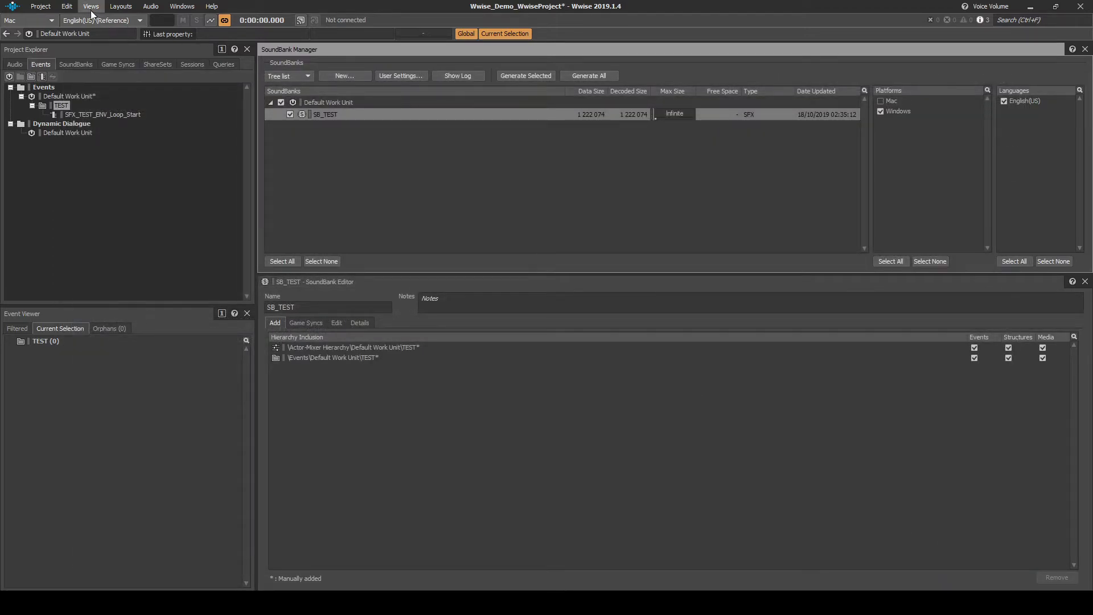
left_click(48, 7)
left_click(50, 45)
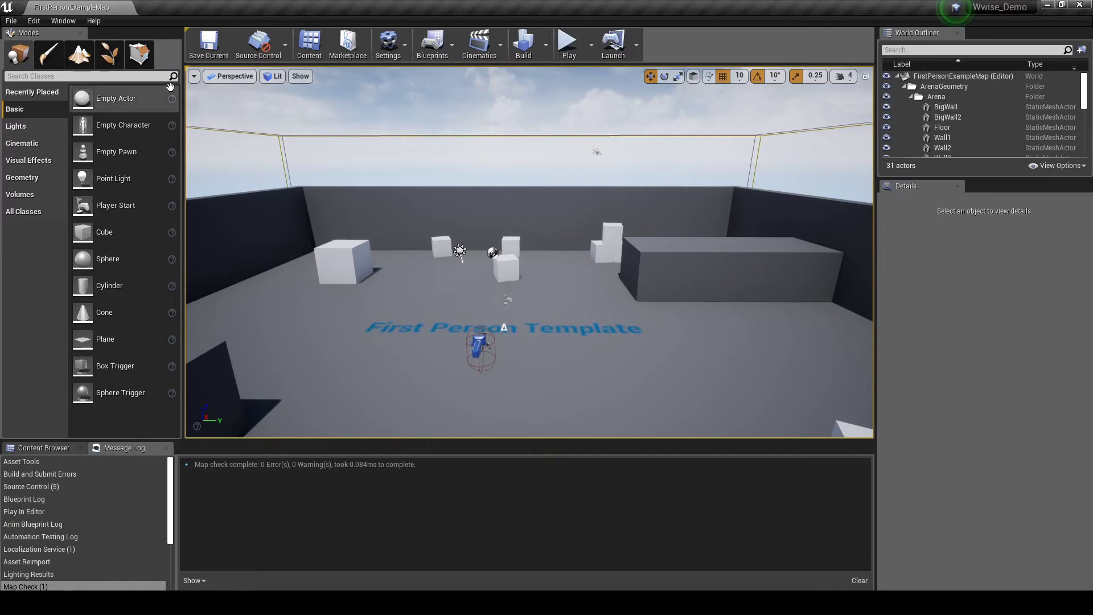
- Select the SkySphereBlueprint actor in the FirstPersonExampleMap level
left_click(222, 128)
- Review the Wwise user settings in Unreal's Project Settings, then close them
left_click(36, 23)
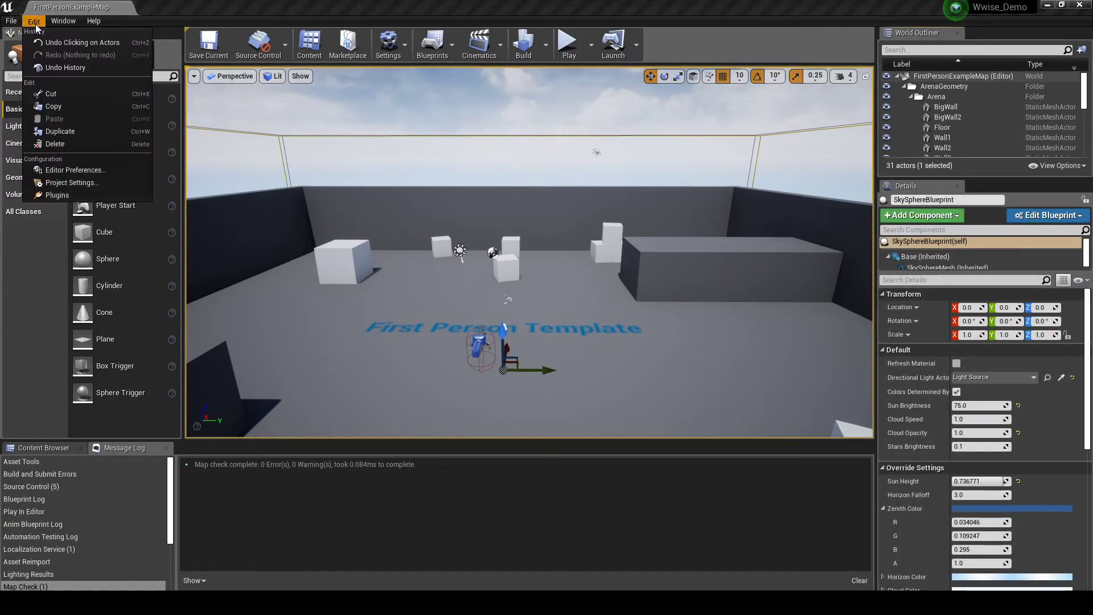
left_click(63, 177)
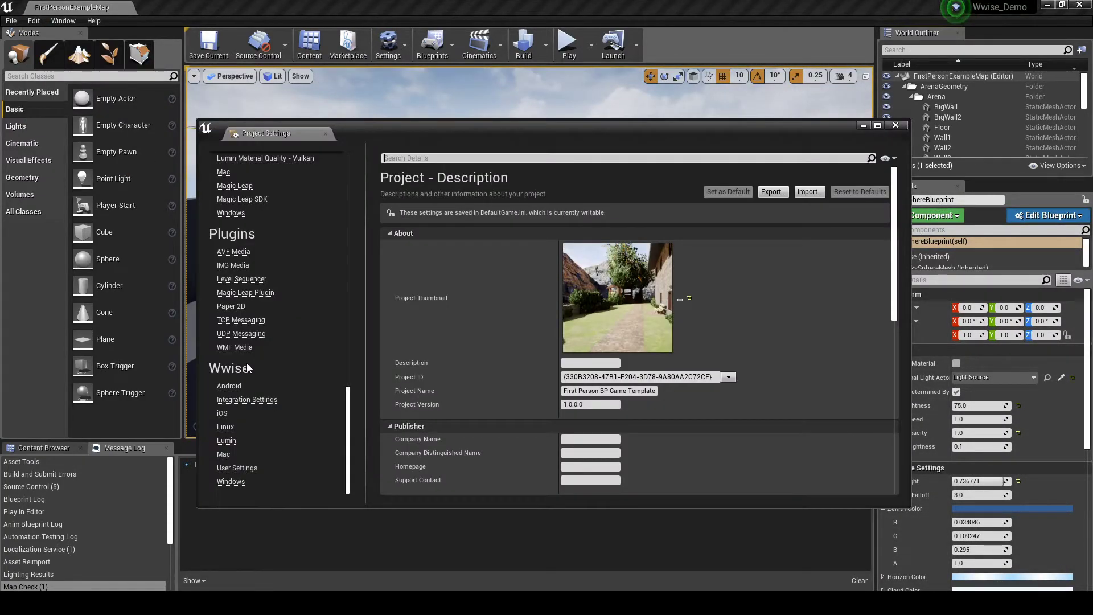
left_click(261, 469)
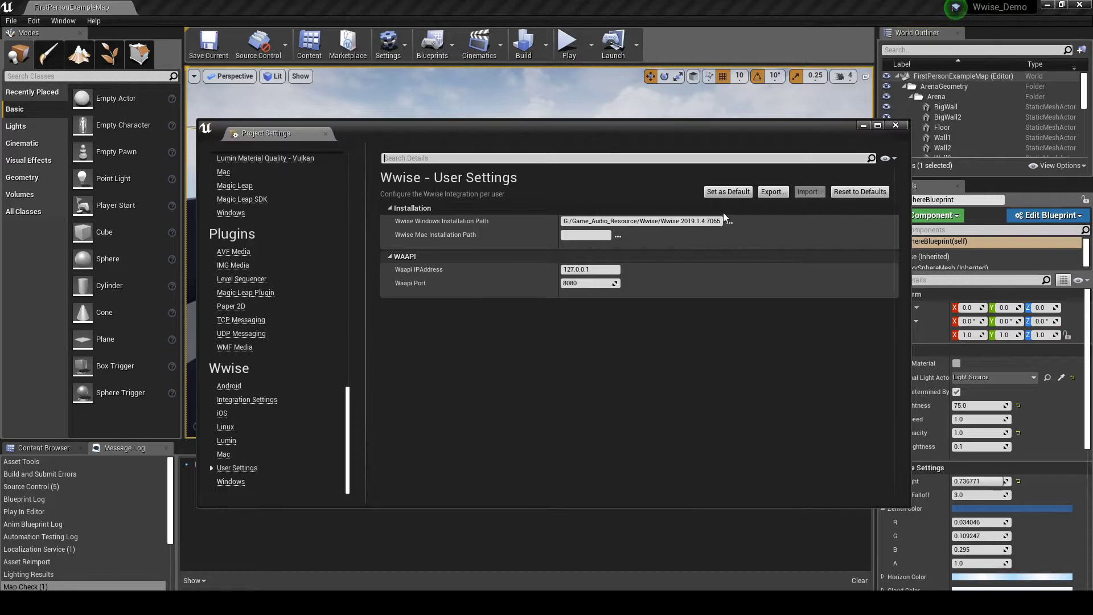
left_click(896, 125)
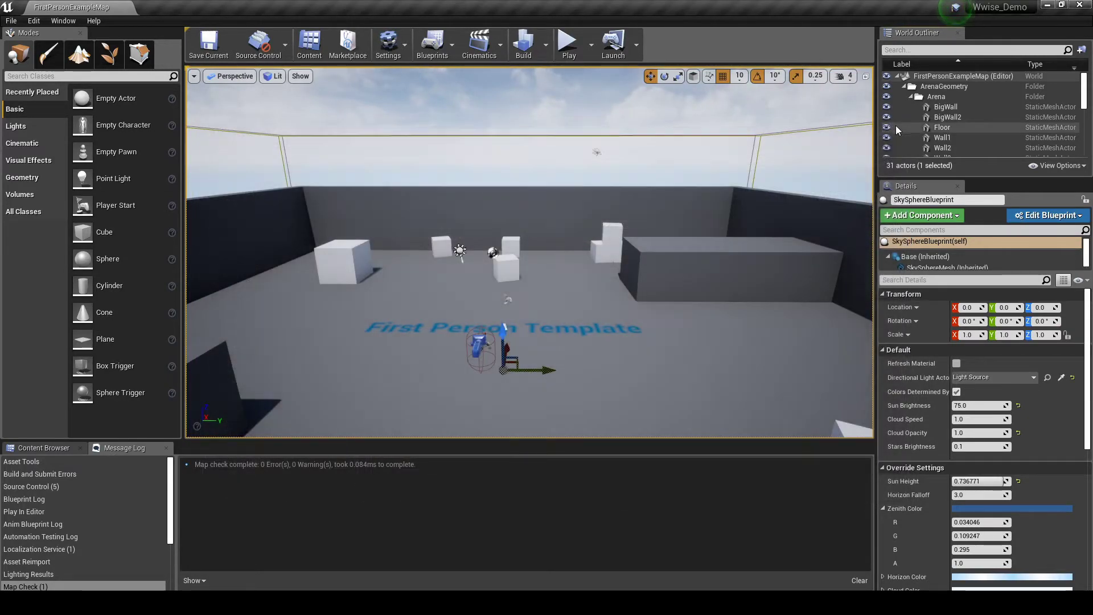
- Select SFX_TEST_ENV_Loop_Start under Event > Default Work Unit > TEST in the Wwise Picker, then show the Content Browser
left_click(61, 22)
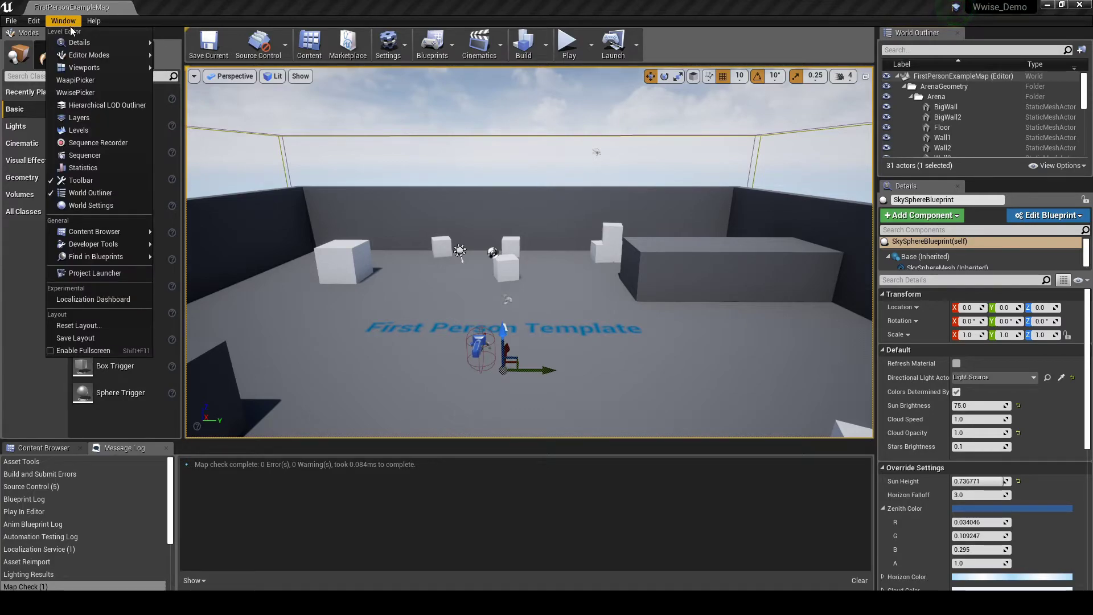
mouse_move(89, 70)
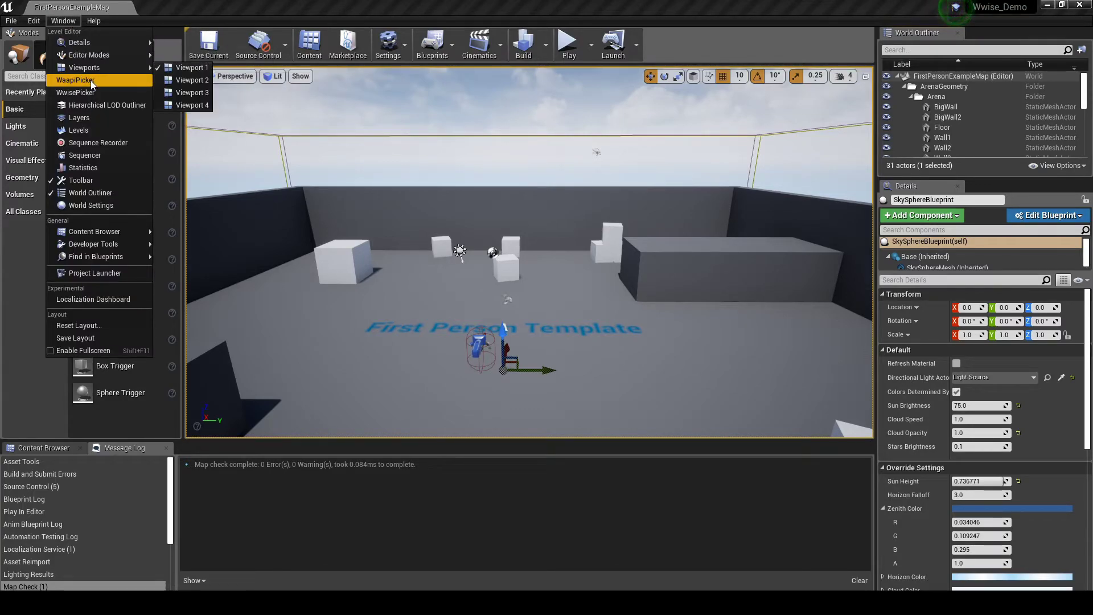
left_click(91, 93)
left_click(21, 135)
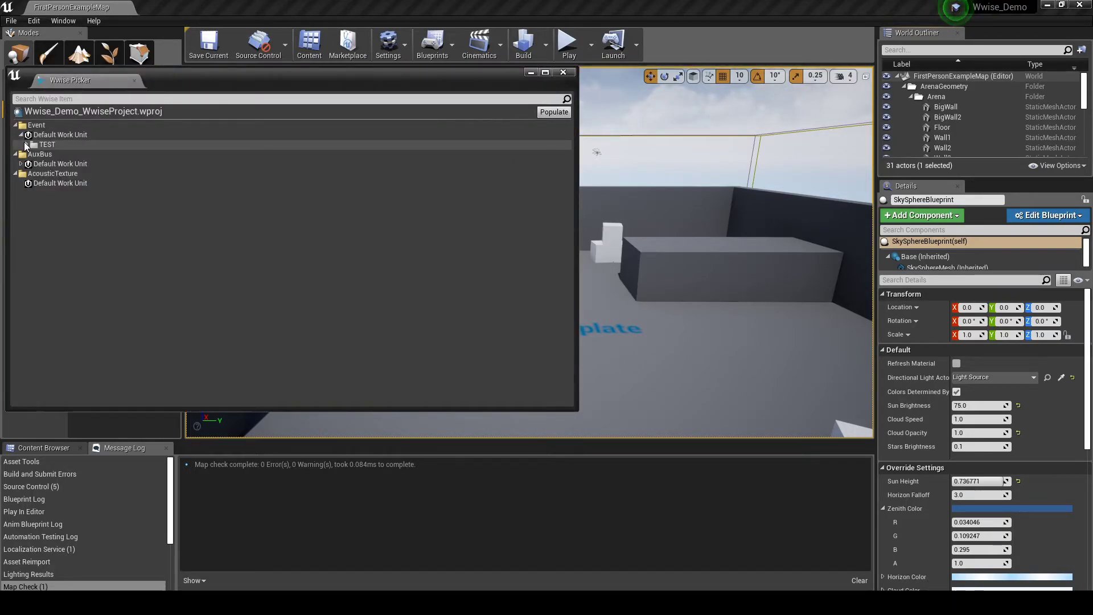
left_click(26, 144)
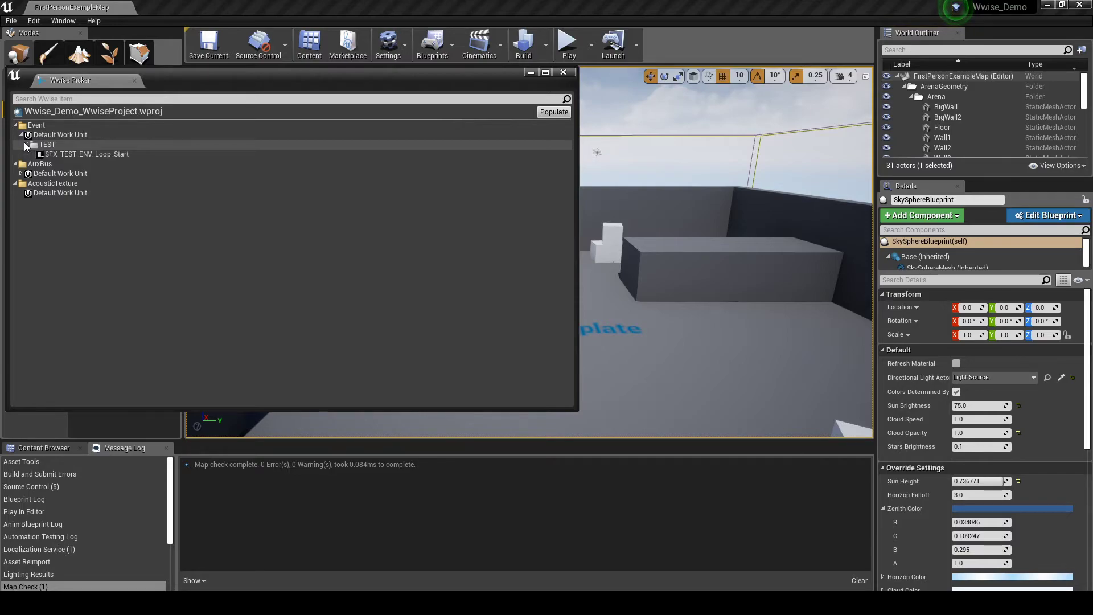
left_click(48, 154)
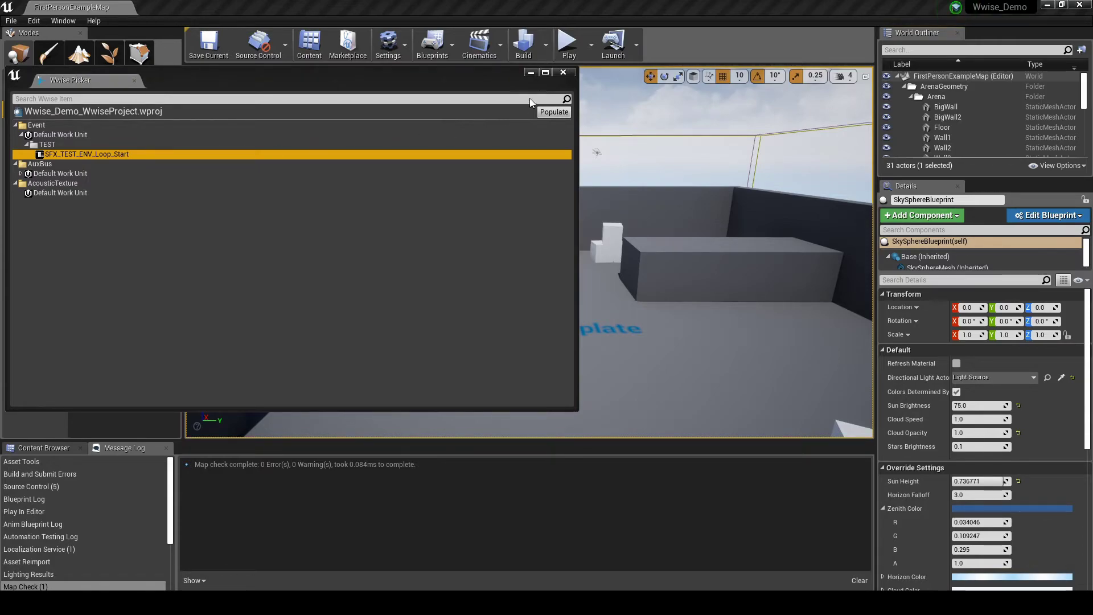
left_click(563, 72)
left_click(43, 448)
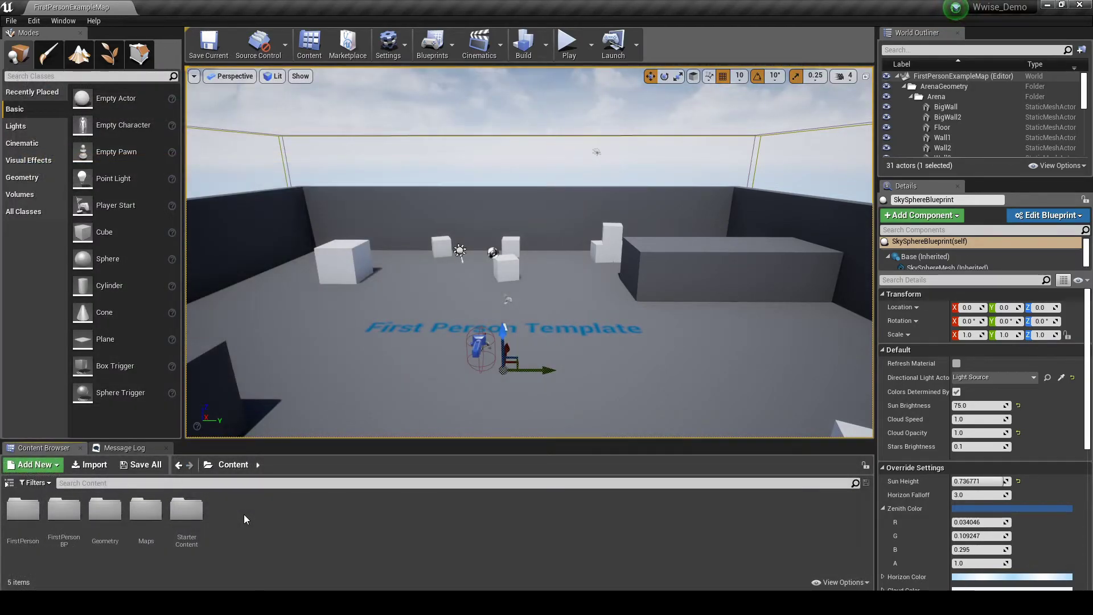
- Create an Audio folder in Content with a TEST subfolder inside it
right_click(243, 514)
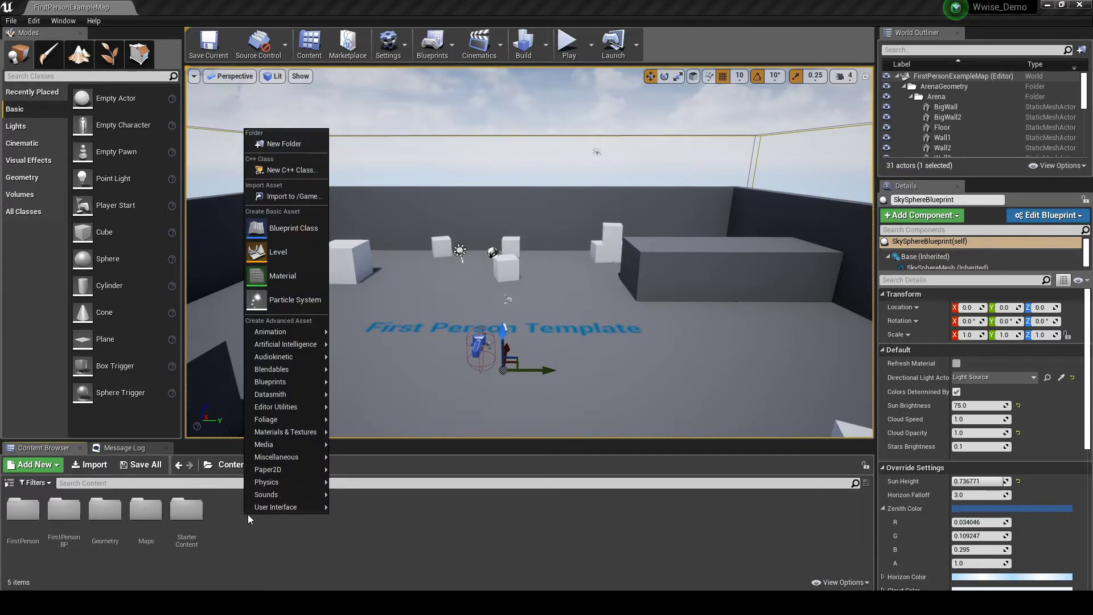
left_click(284, 144)
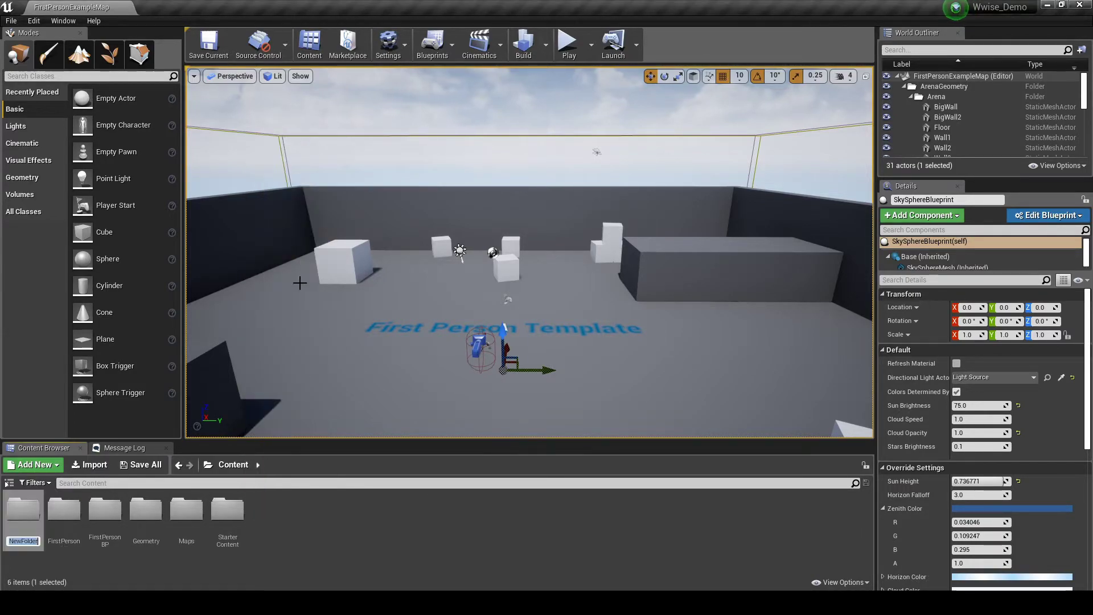
type("Audio")
key("Return")
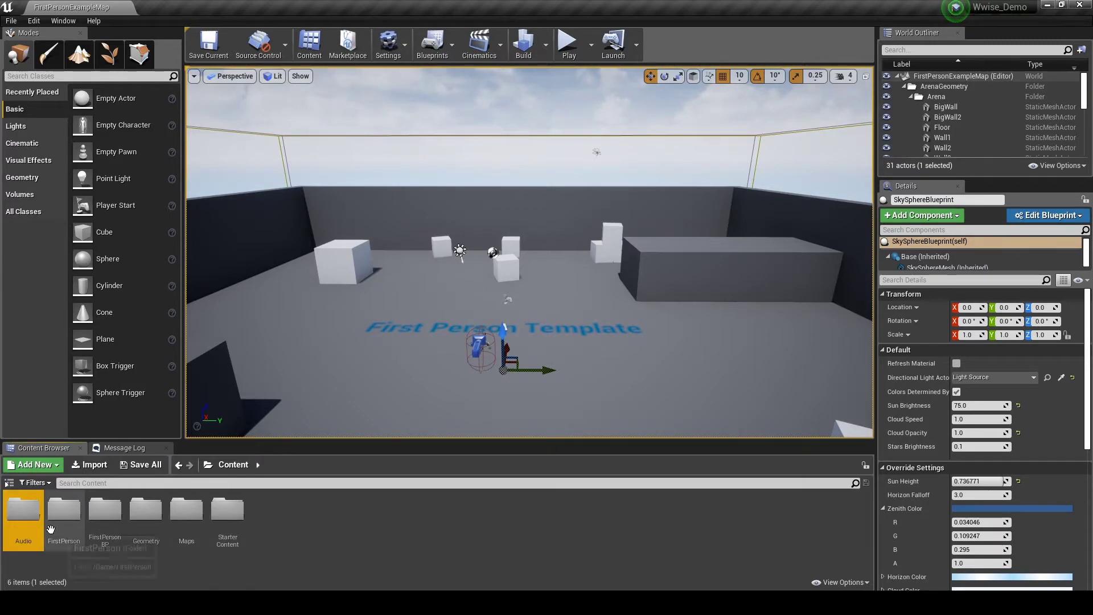
double_click(32, 527)
right_click(80, 528)
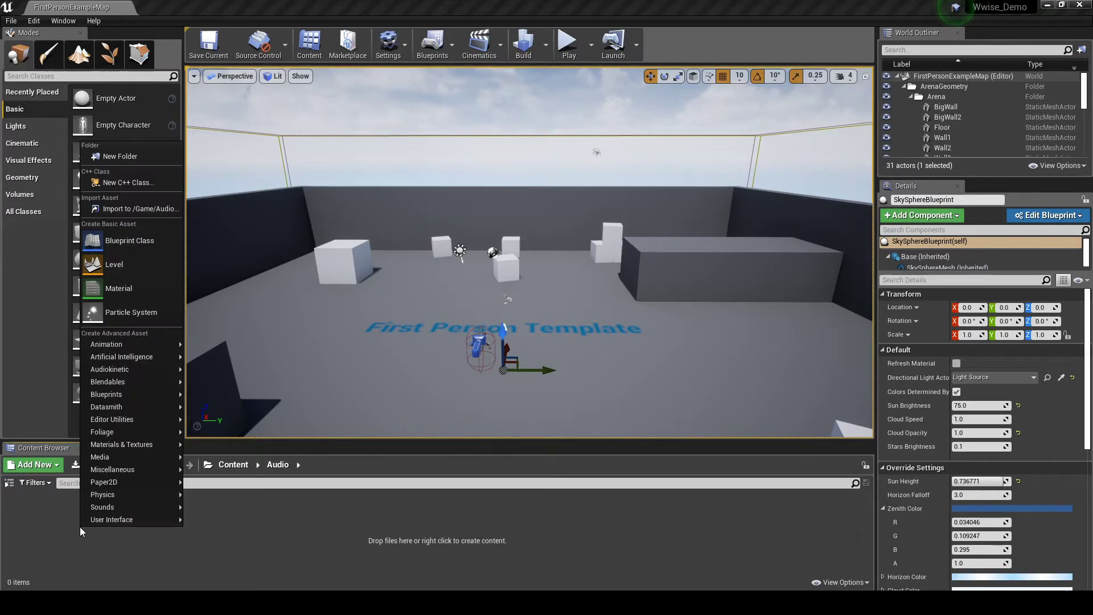
left_click(118, 158)
type("TEST")
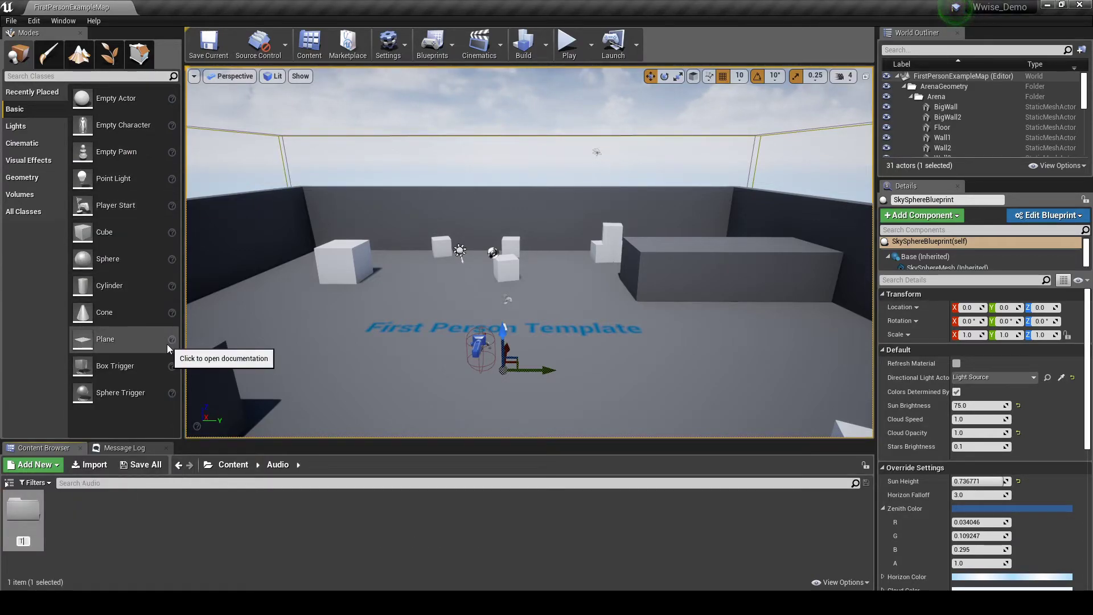
key("Return")
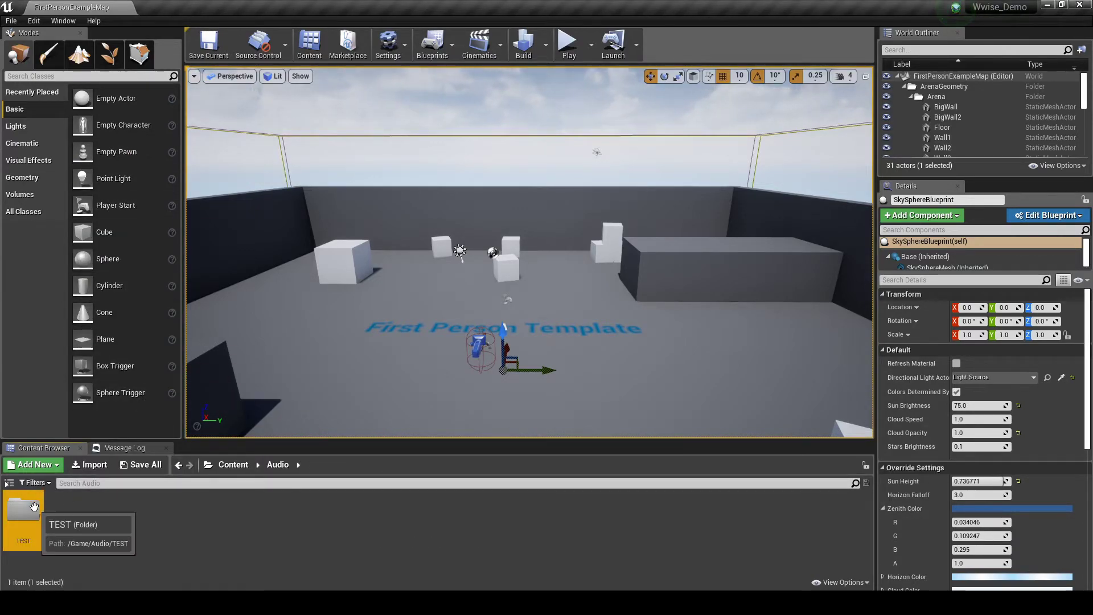
double_click(23, 521)
- Drag SFX_TEST_ENV_Loop_Start from the Wwise Picker into the TEST folder as an event asset
left_click(63, 20)
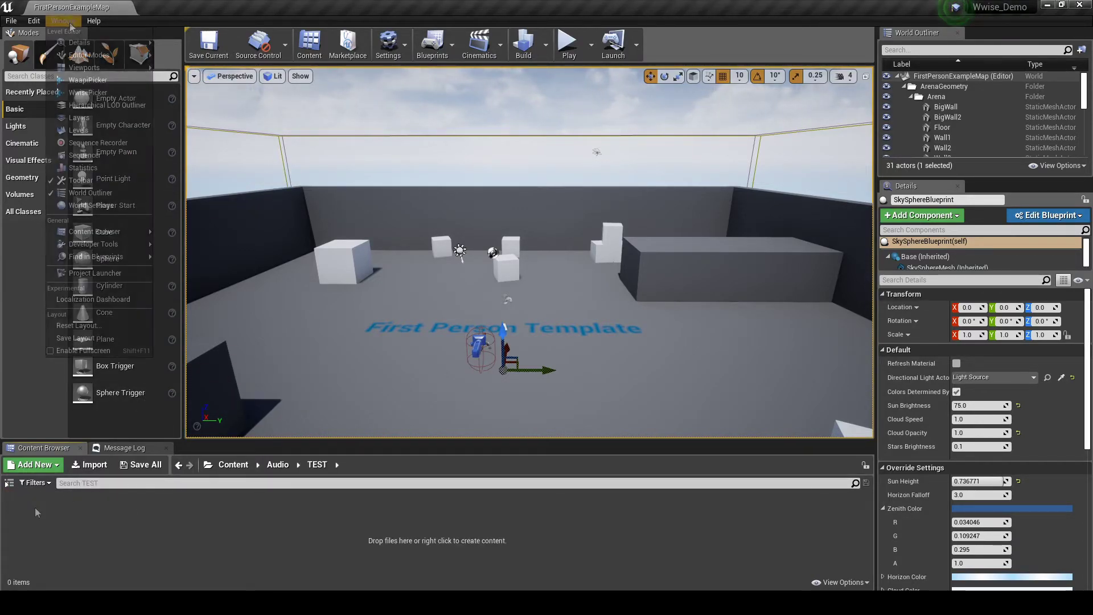
left_click(101, 91)
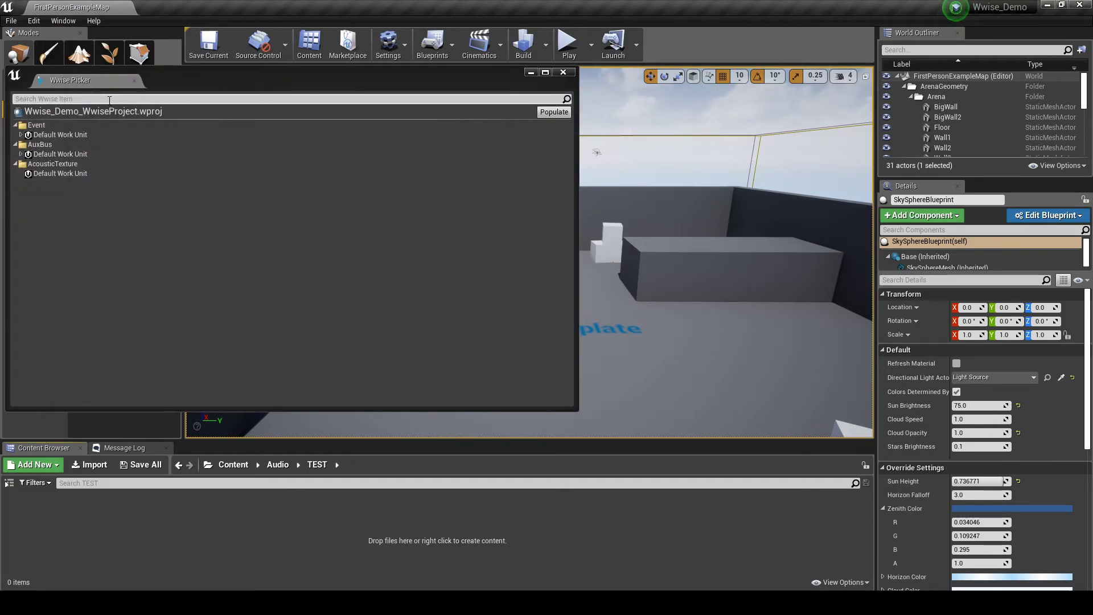
left_click(20, 136)
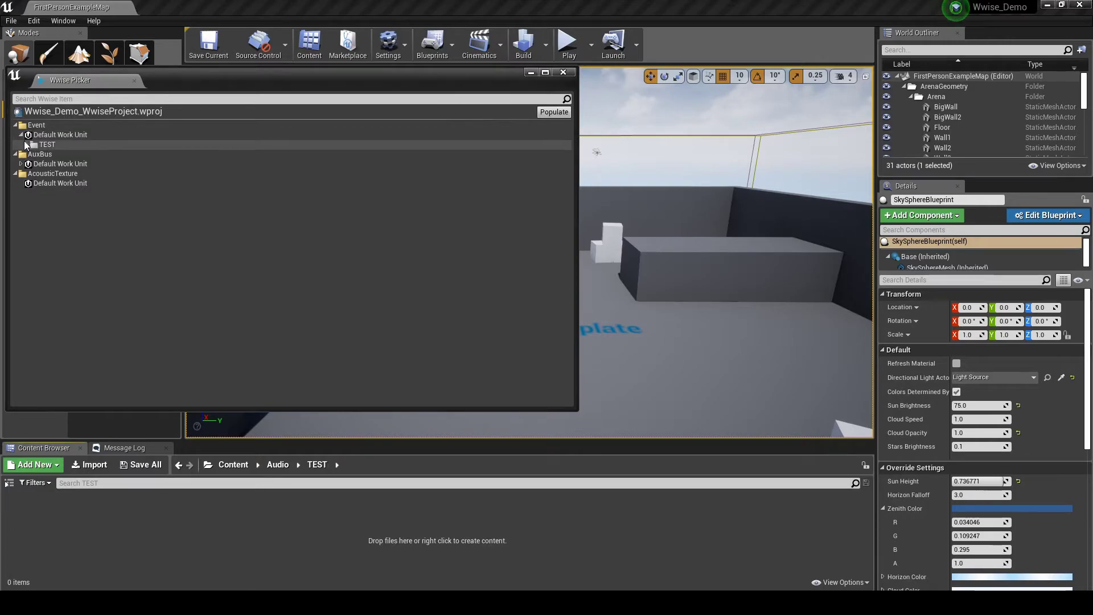
left_click(26, 145)
left_click_drag(77, 155, 213, 527)
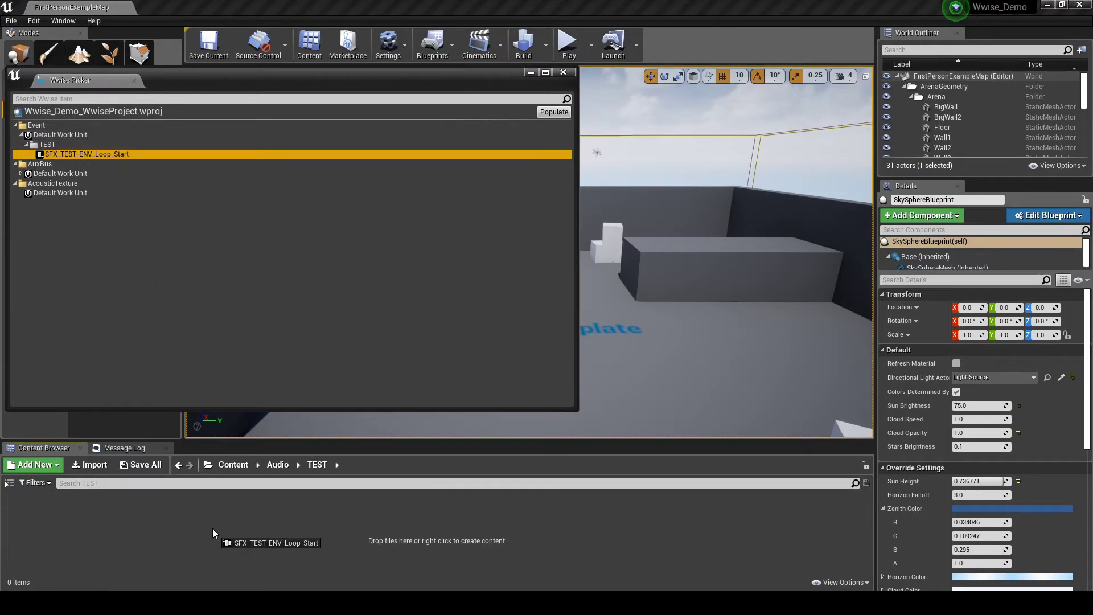
left_click_drag(213, 528, 213, 528)
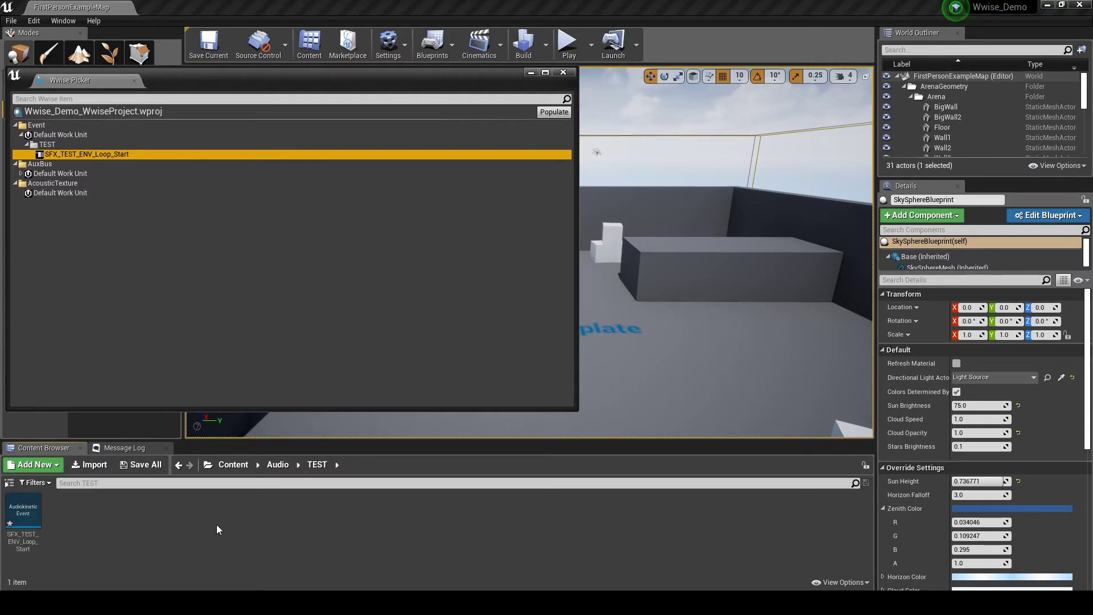
key("alt+Left")
- Create a Sound_Banks folder under Audio holding a new Audiokinetic Bank named SB_Test
right_click(149, 524)
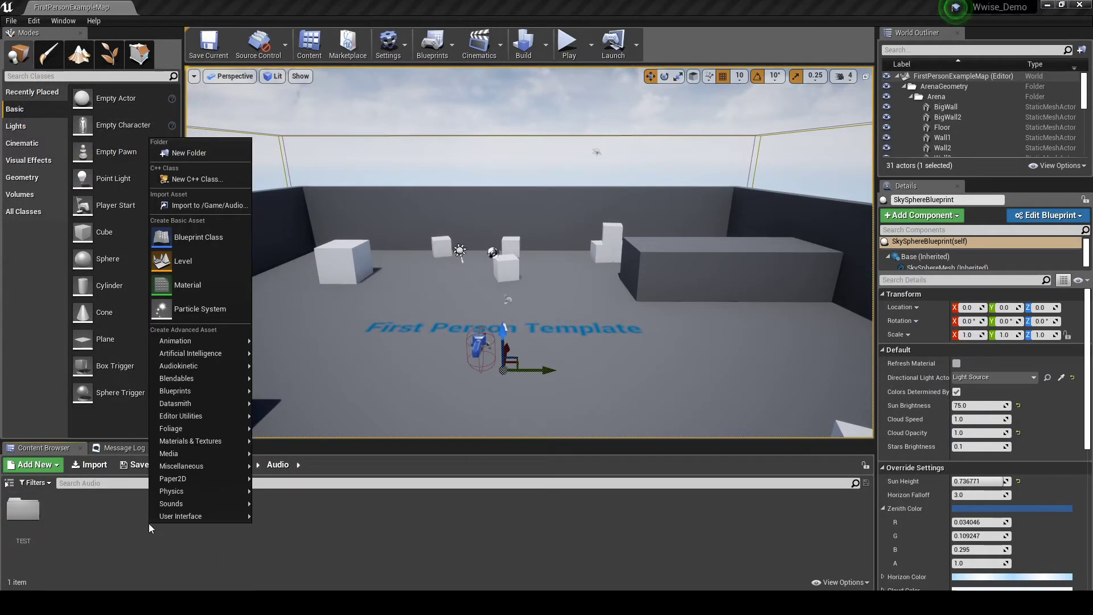
left_click(208, 153)
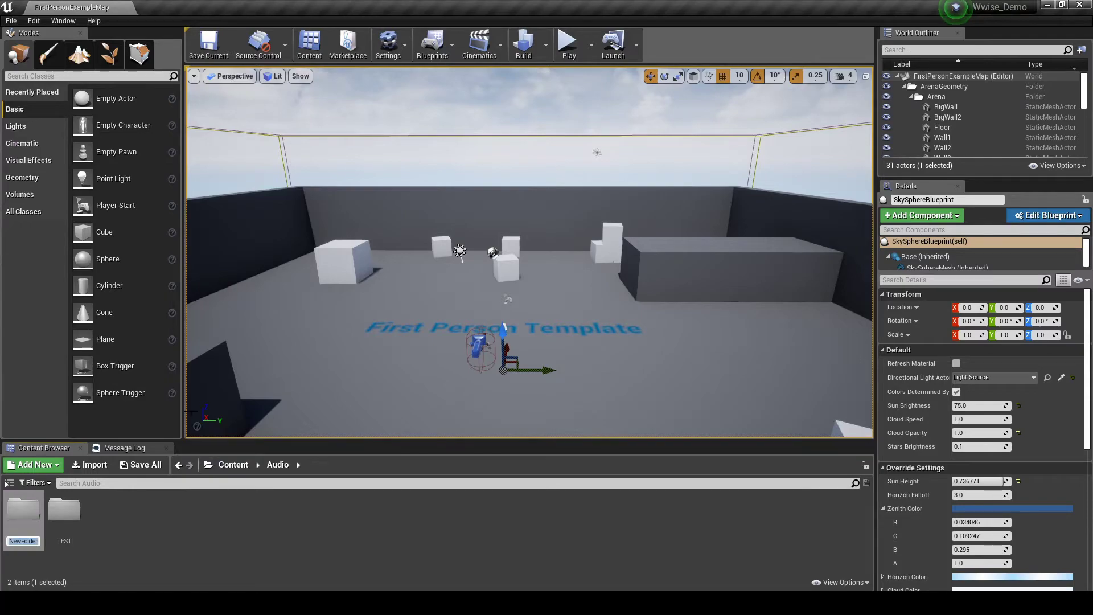
type("Sound_Banks")
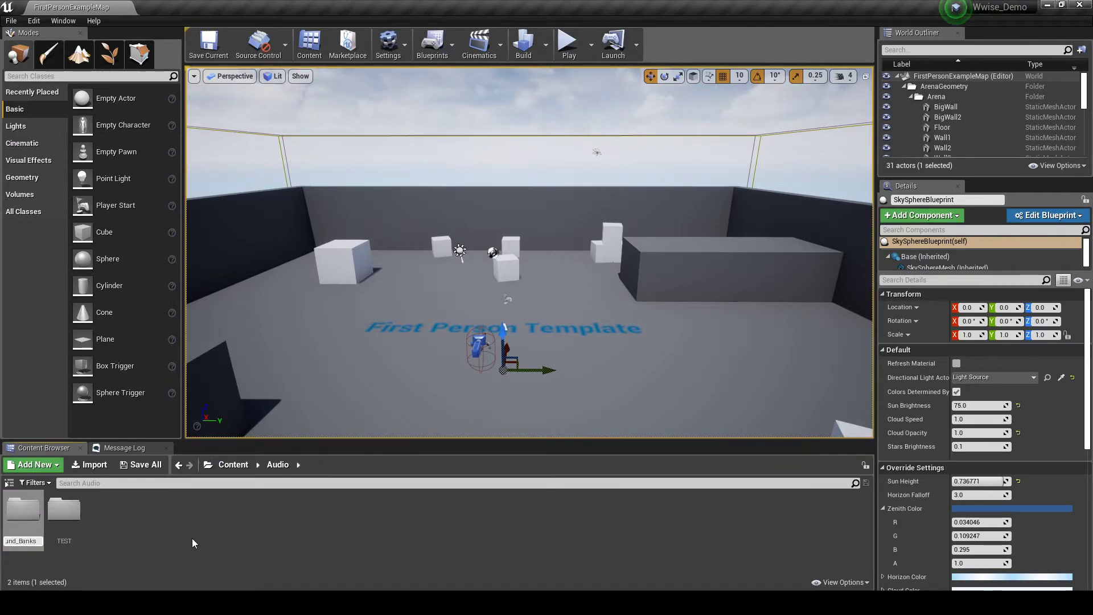
key("Return")
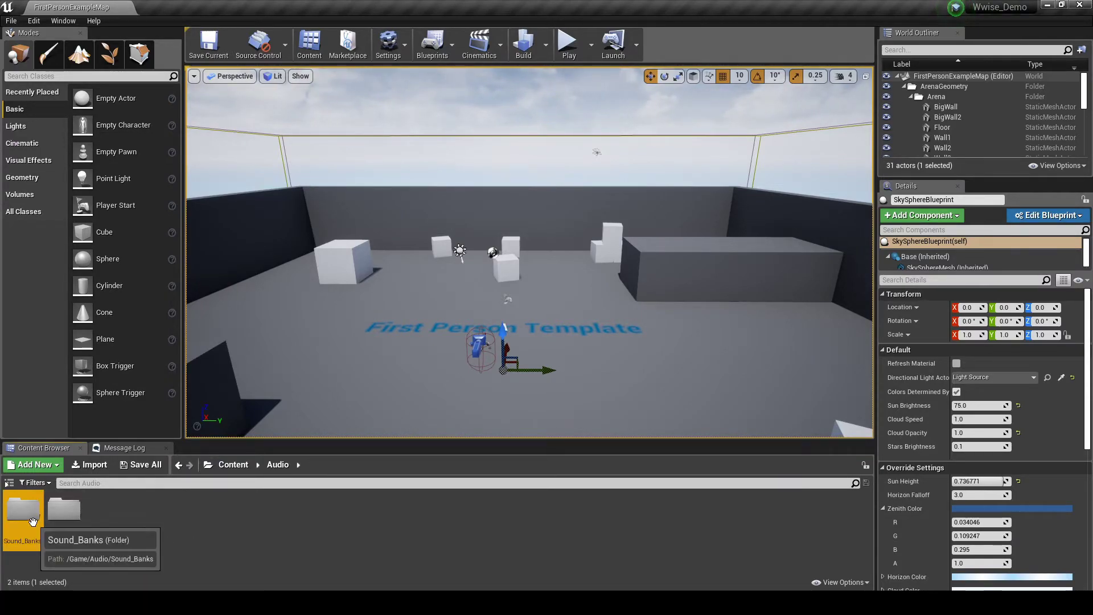
double_click(31, 521)
right_click(85, 523)
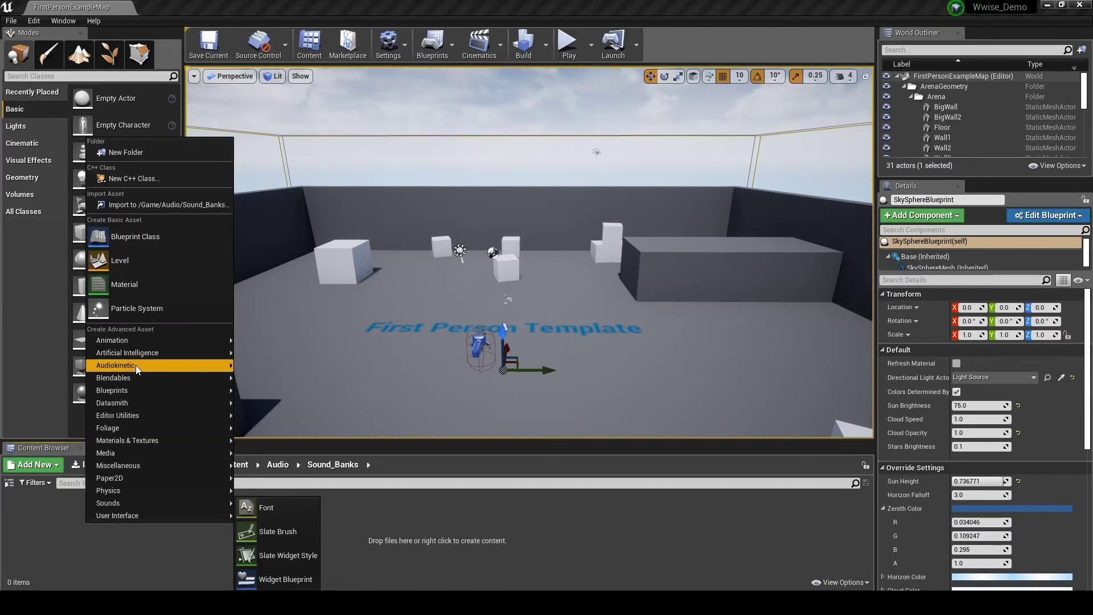
mouse_move(136, 366)
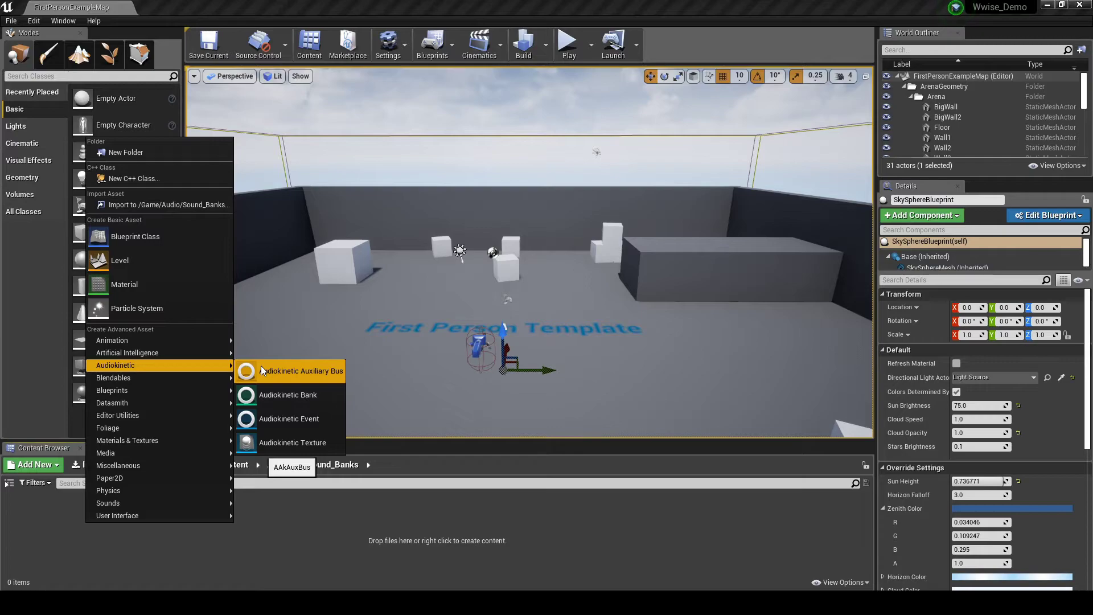
left_click(262, 389)
type("S")
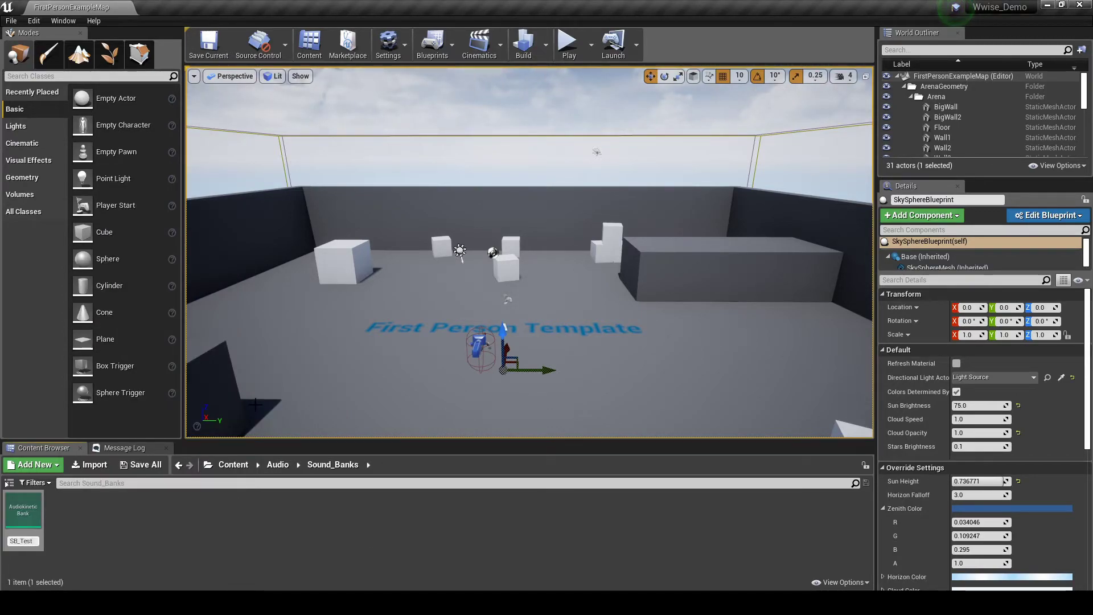
type("B_Test")
key("Return")
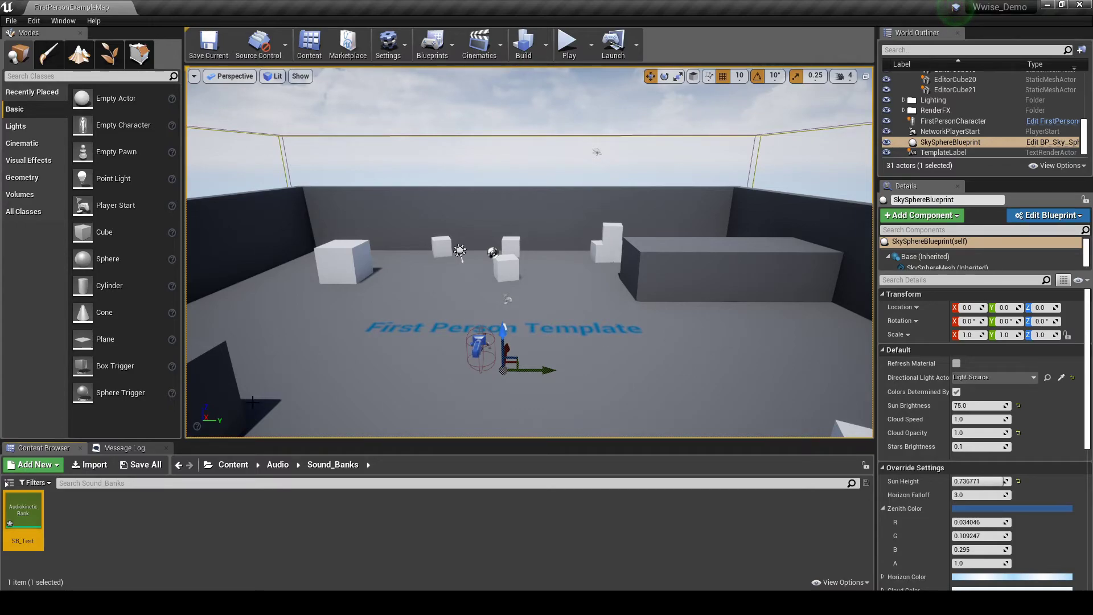
left_click(178, 465)
- Set SFX_TEST_ENV_Loop_Start's Required Bank to SB_TEST and save the event asset
double_click(74, 515)
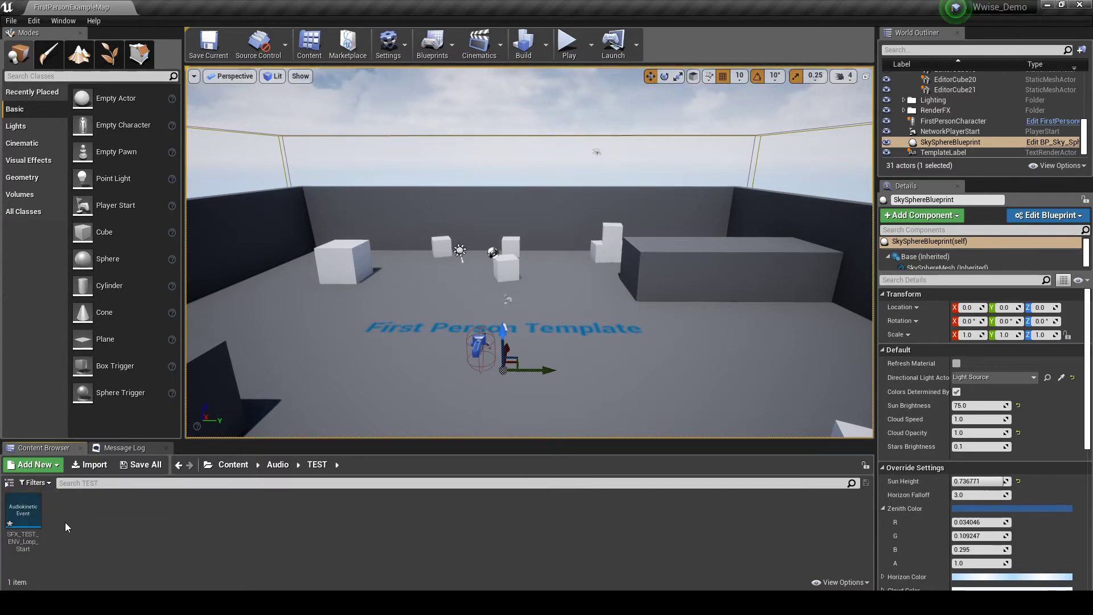
double_click(23, 515)
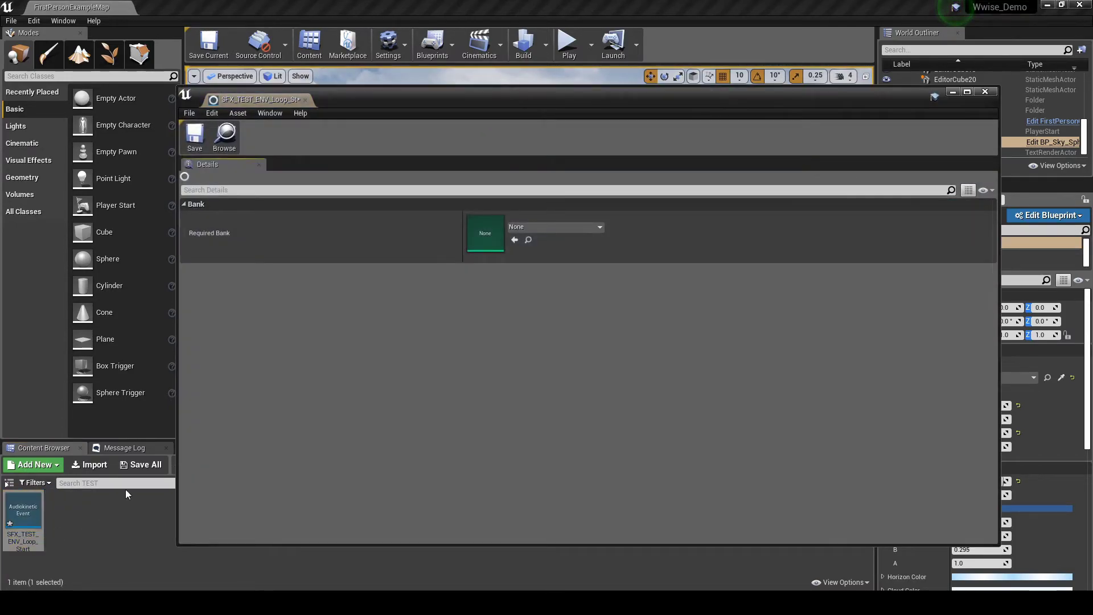
left_click(566, 228)
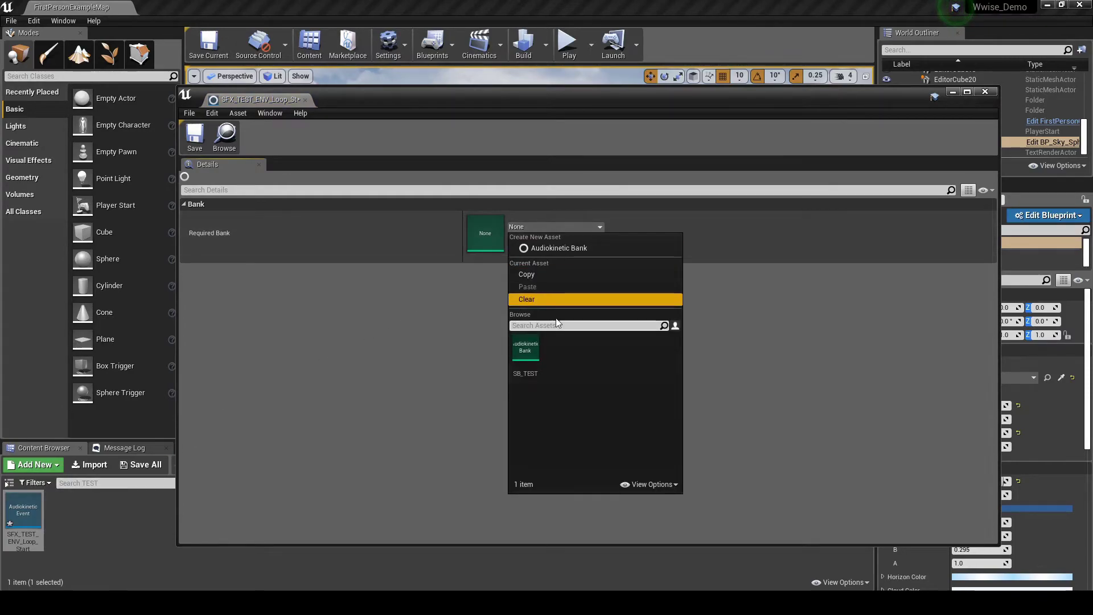
left_click(521, 360)
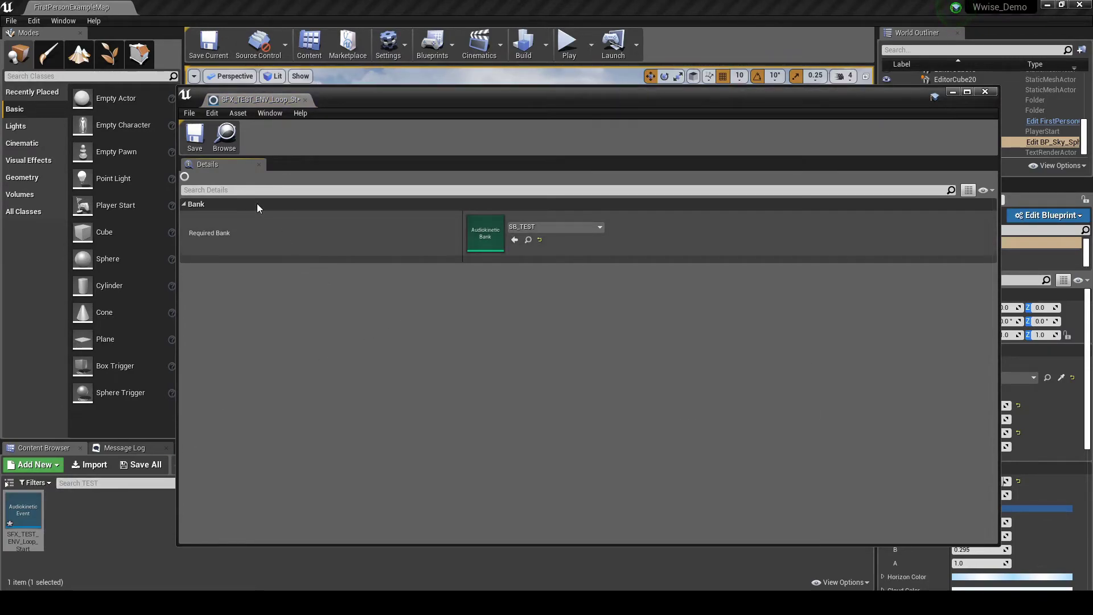
left_click(194, 145)
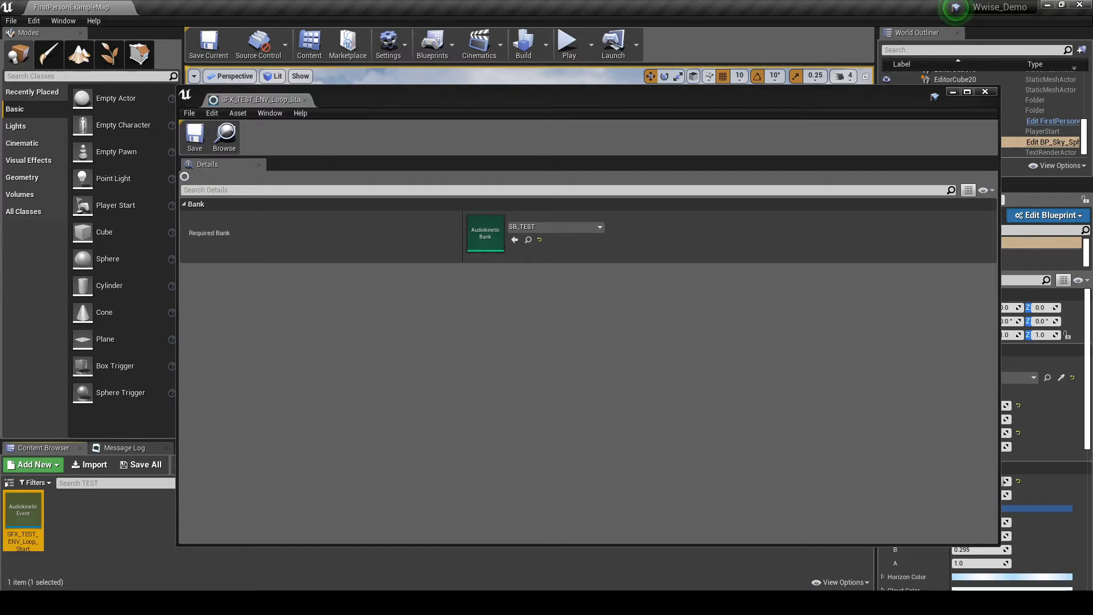
left_click(985, 92)
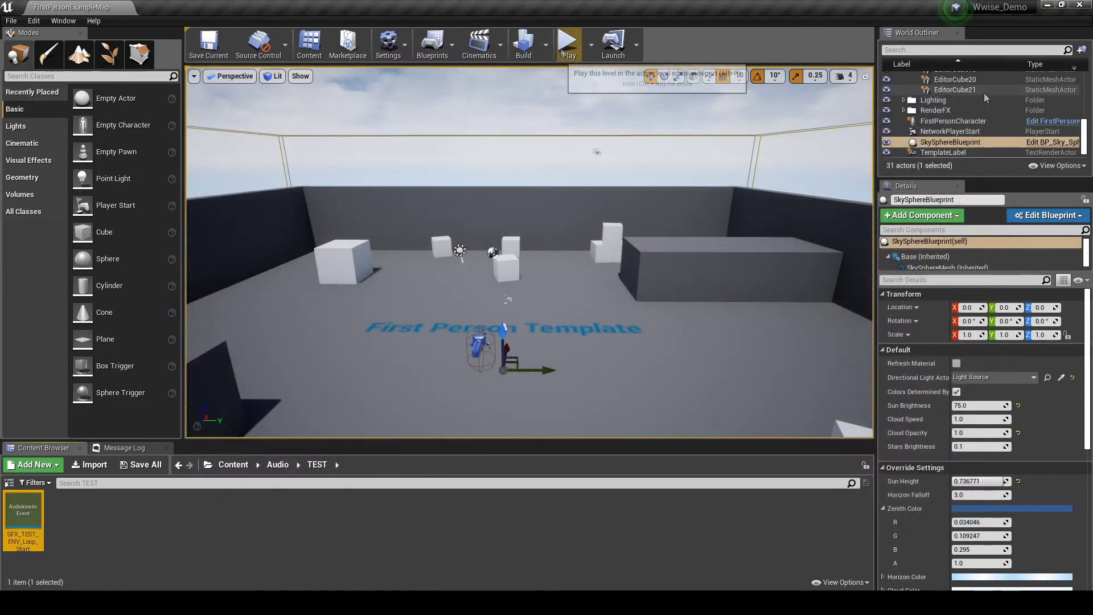
- Generate the SB_TEST SoundBank from the Build menu, then open Map_Wwise_Demo from Maps
left_click(546, 46)
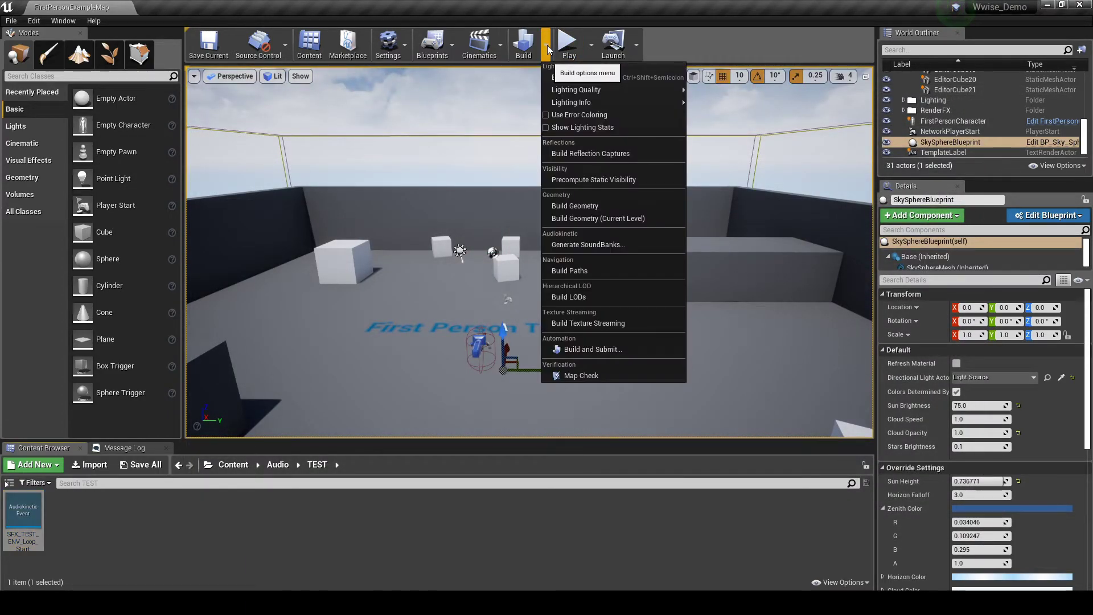
left_click(588, 244)
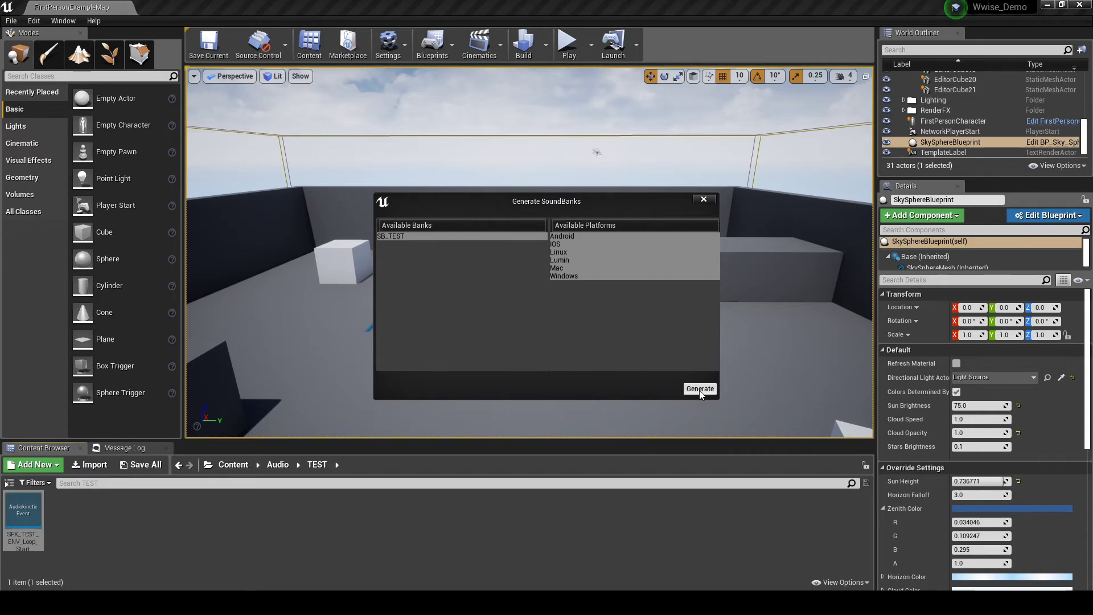
left_click(700, 389)
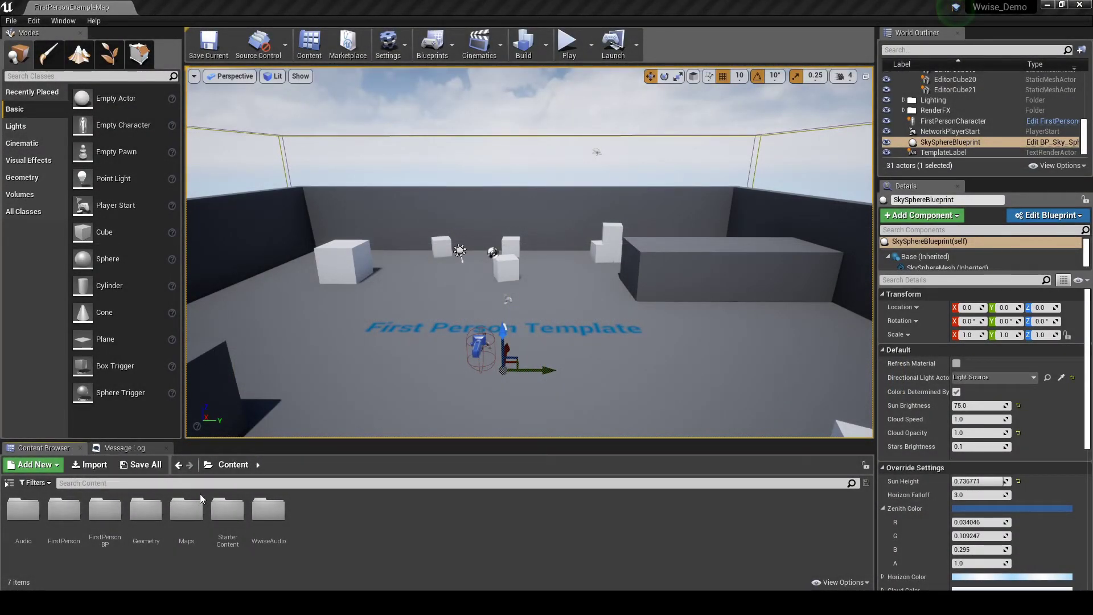
double_click(188, 508)
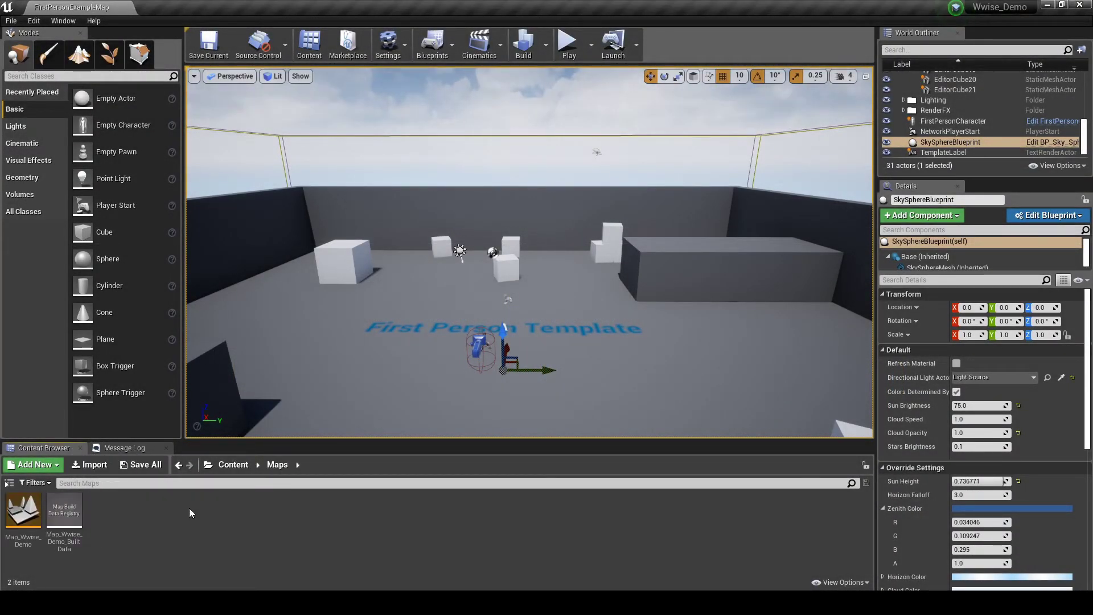
double_click(23, 535)
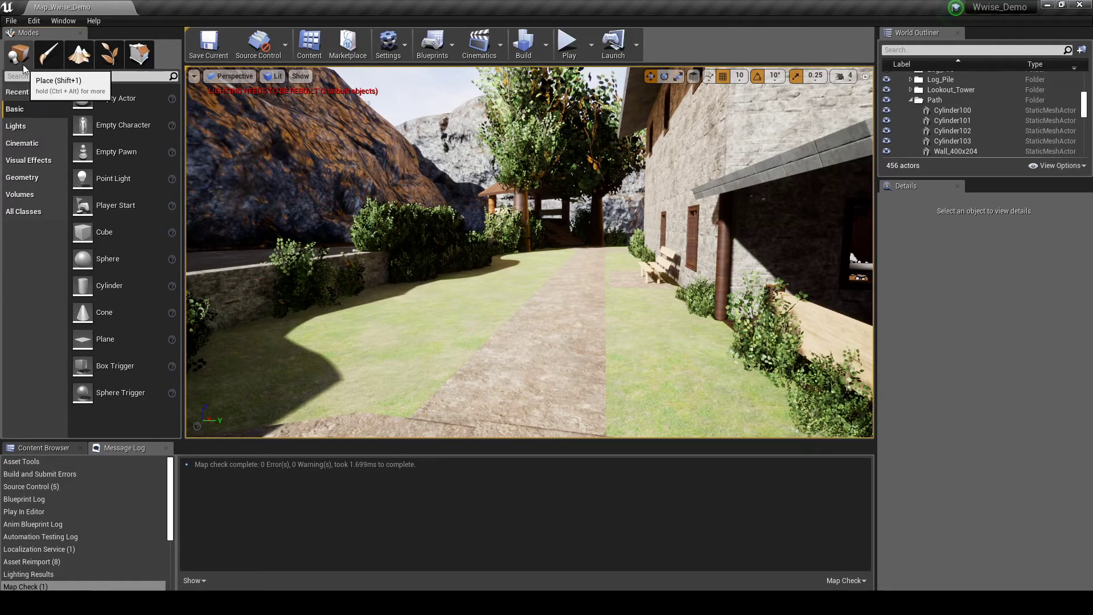
- Place an AkAmbientSound on the grass with event SFX_TEST_ENV_Loop_Start and Auto Post enabled
left_click(33, 212)
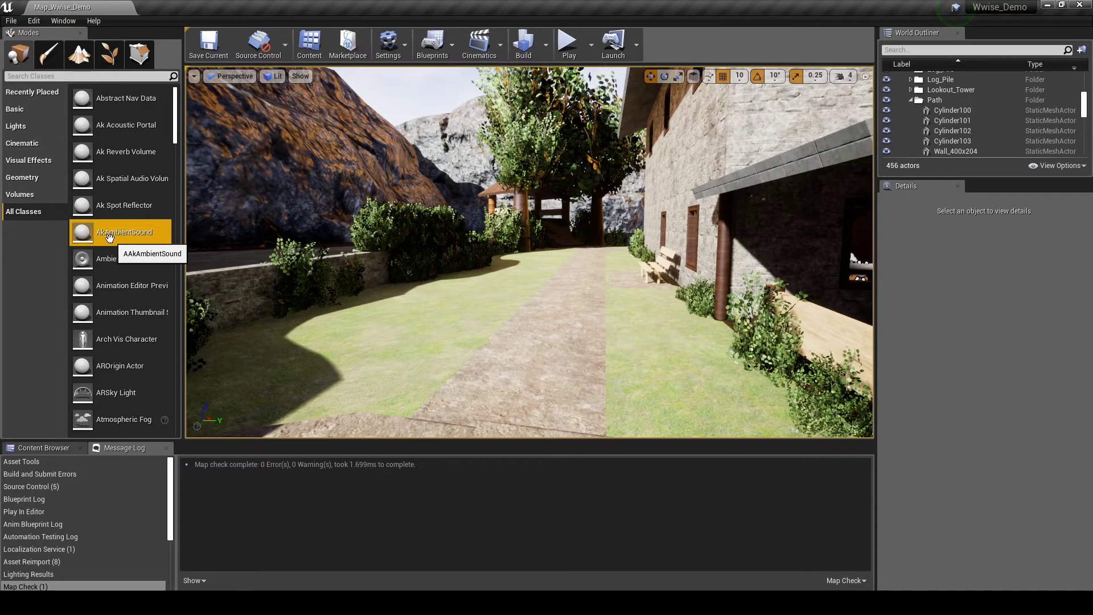
left_click_drag(188, 243, 464, 308)
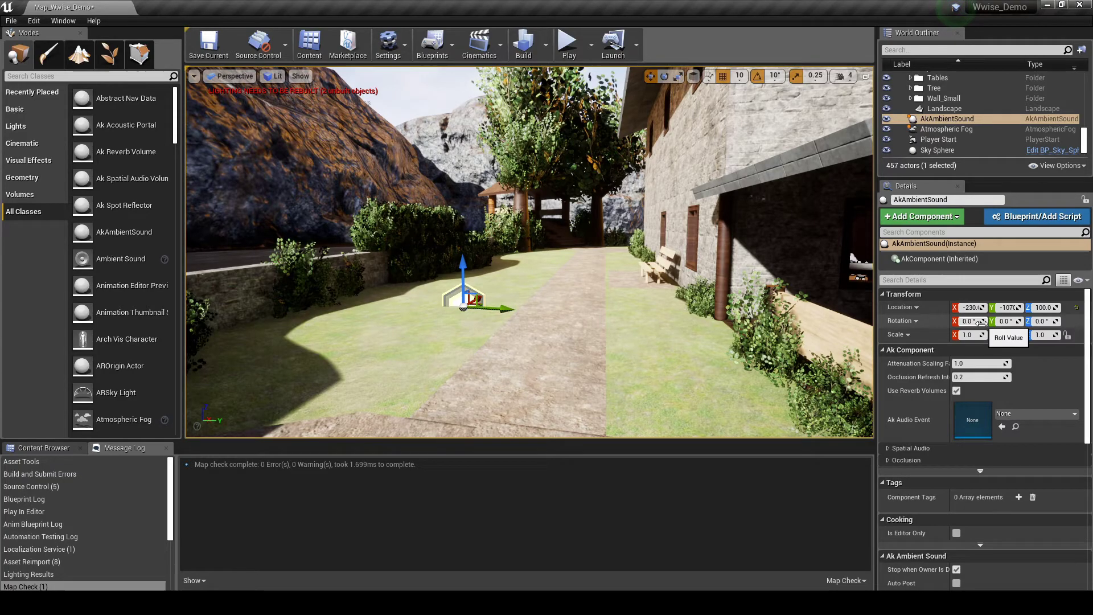
left_click(1024, 414)
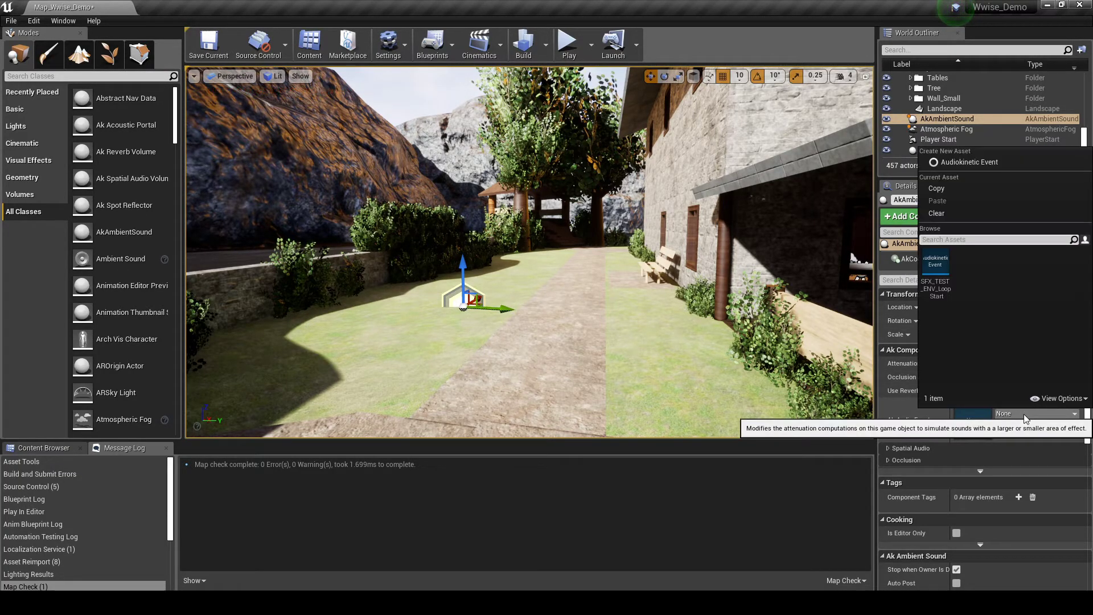
left_click(942, 292)
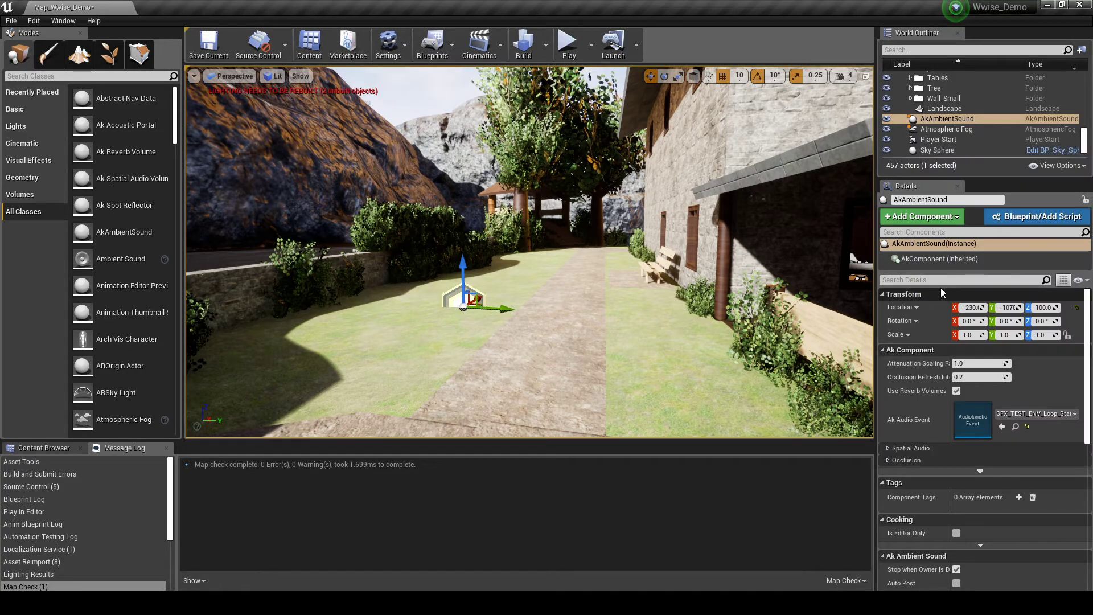
left_click(957, 584)
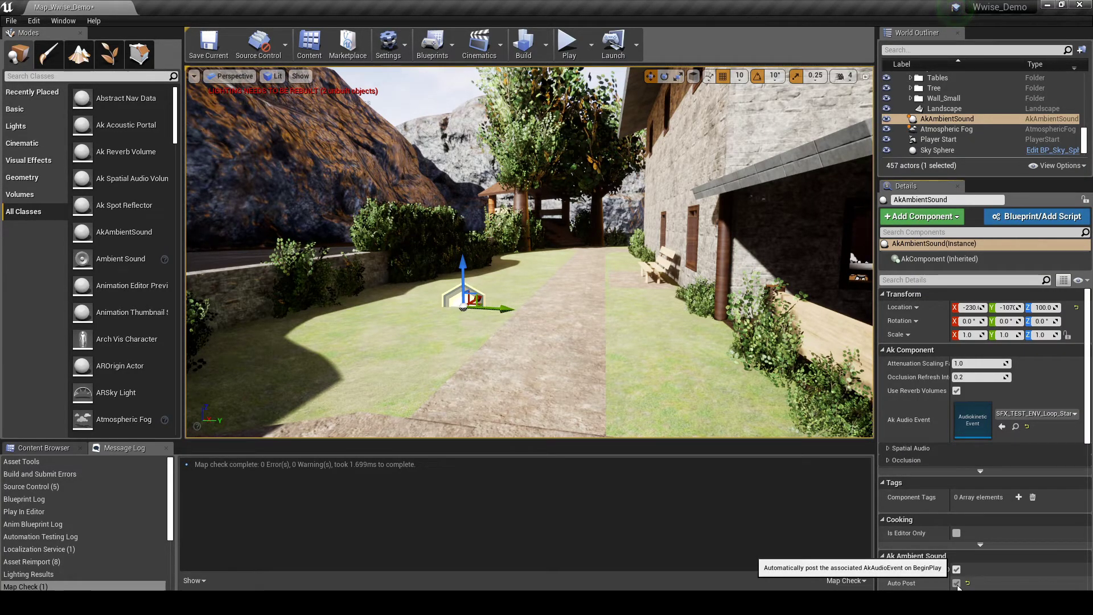
left_click(957, 448)
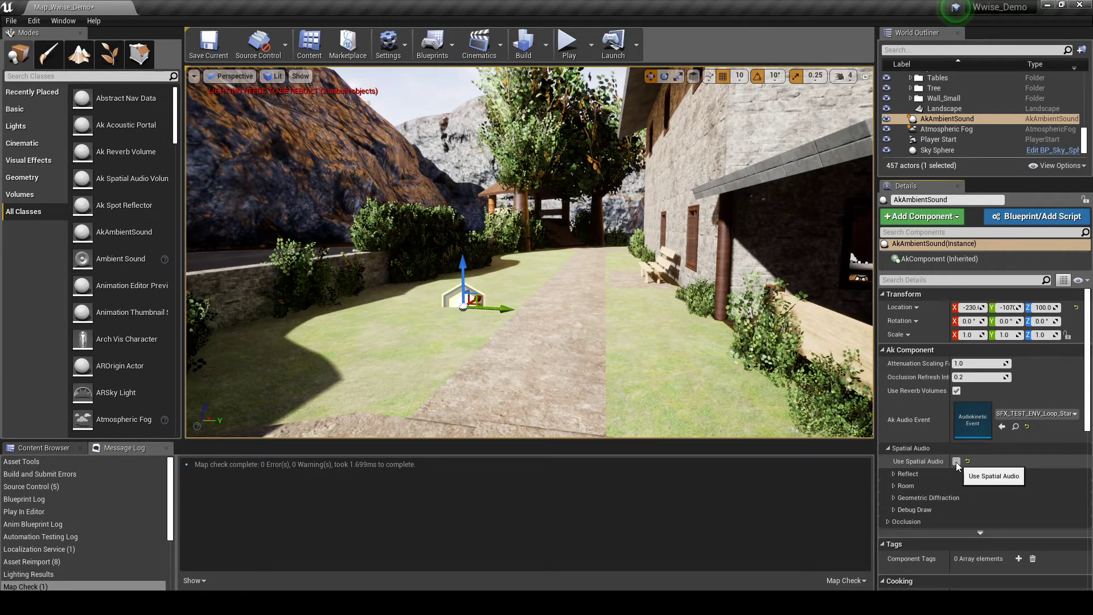
scroll(967, 114, "up", 5)
left_click(967, 77)
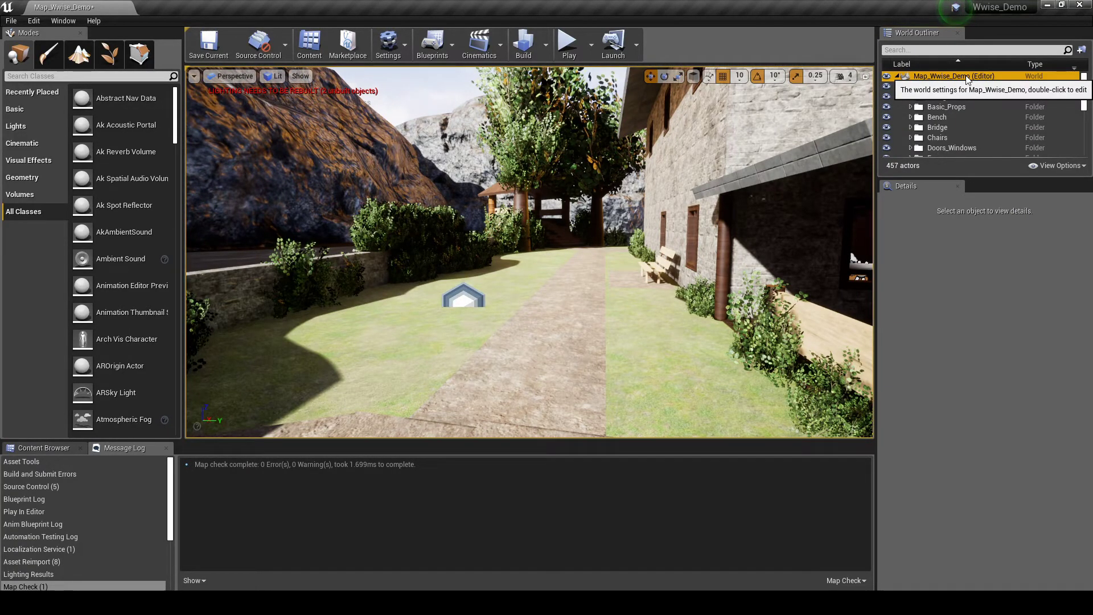
- Create an Audio_SFX outliner folder containing an SFX_TEST subfolder
right_click(966, 76)
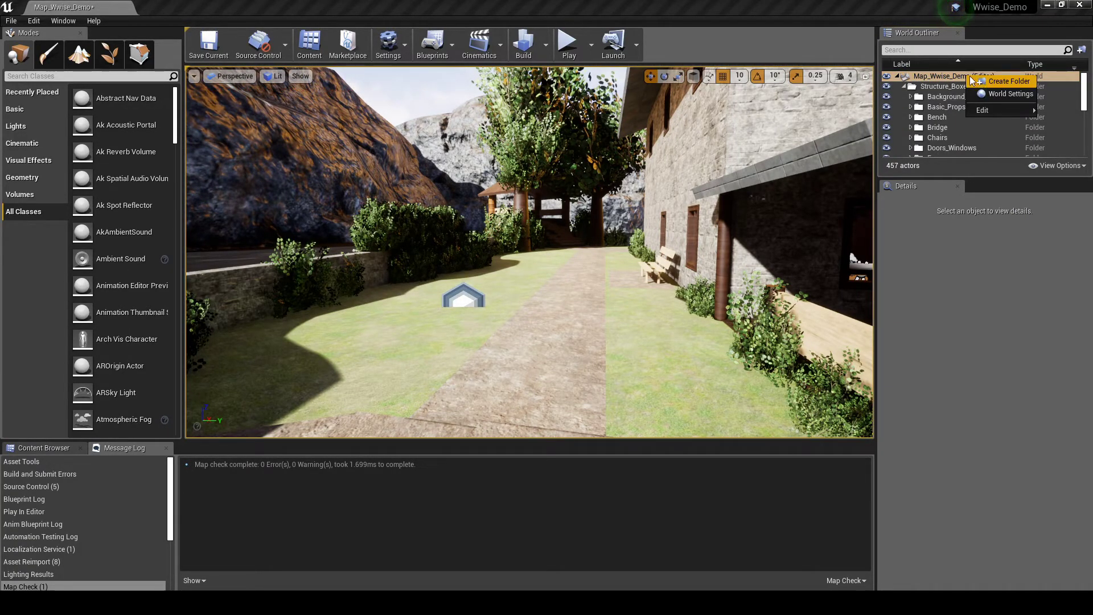
left_click(970, 80)
type("Aud")
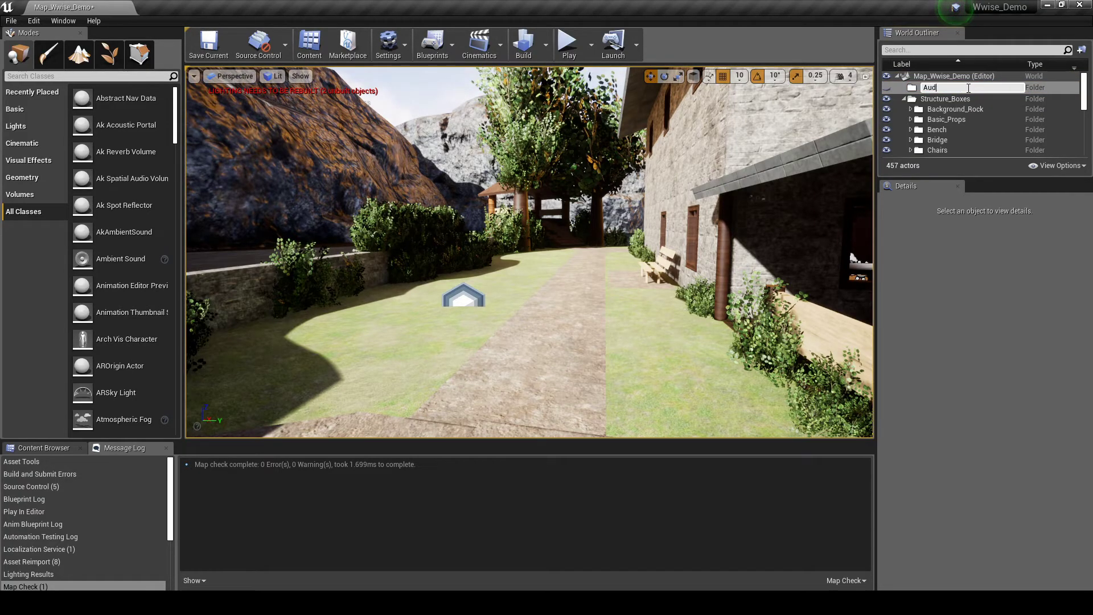
type("io_SFX")
key("Return")
right_click(968, 86)
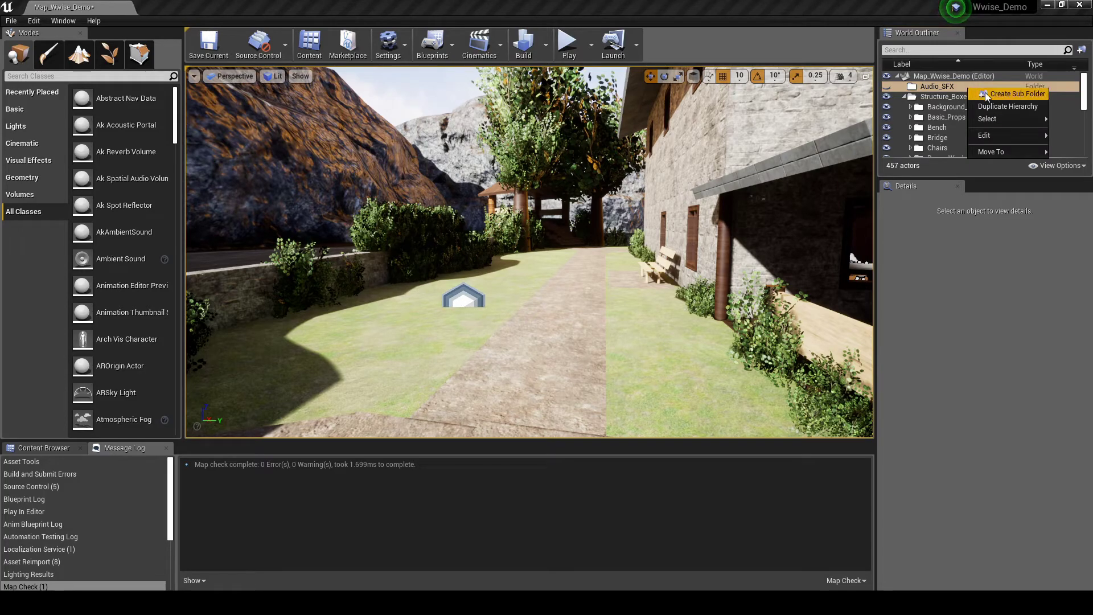
left_click(985, 94)
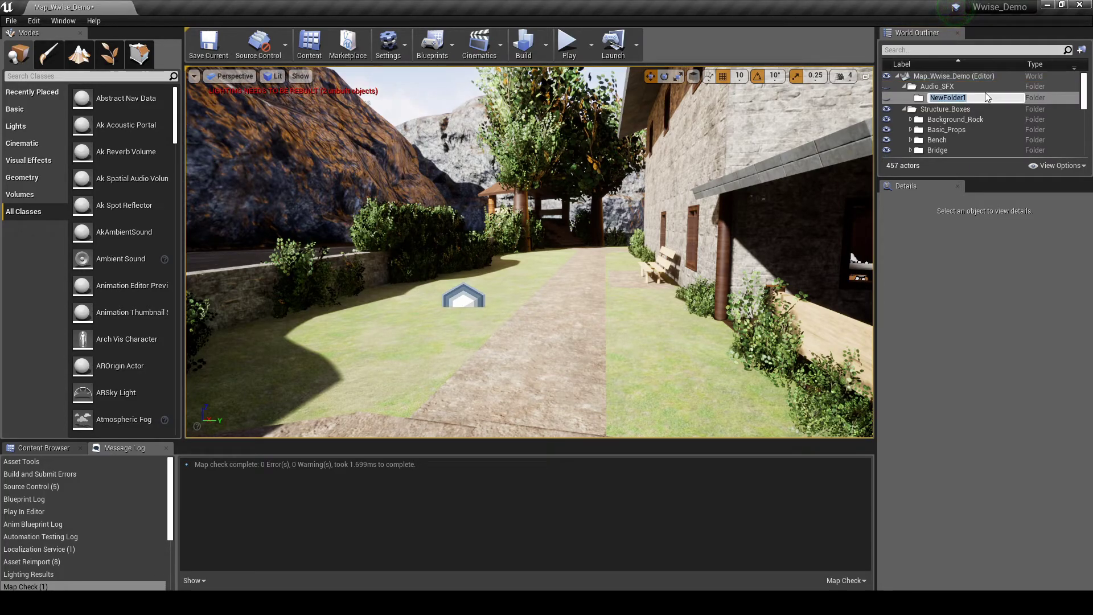
type("SFX_TEST")
key("Return")
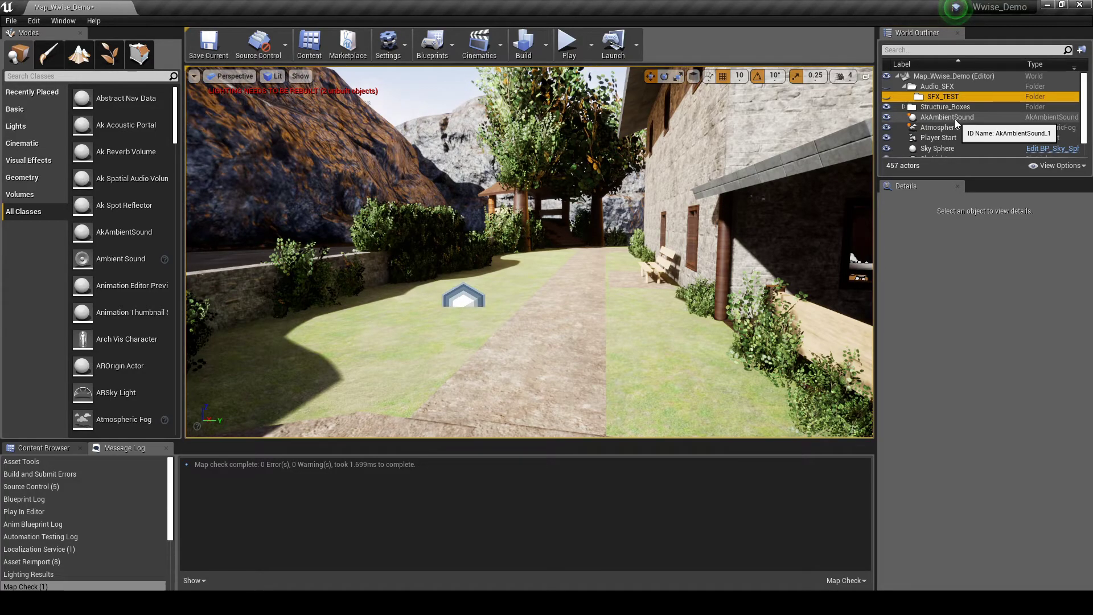
- Move the AkAmbientSound into SFX_TEST and rename it SFX_TEST_ENV_Loop
left_click(955, 118)
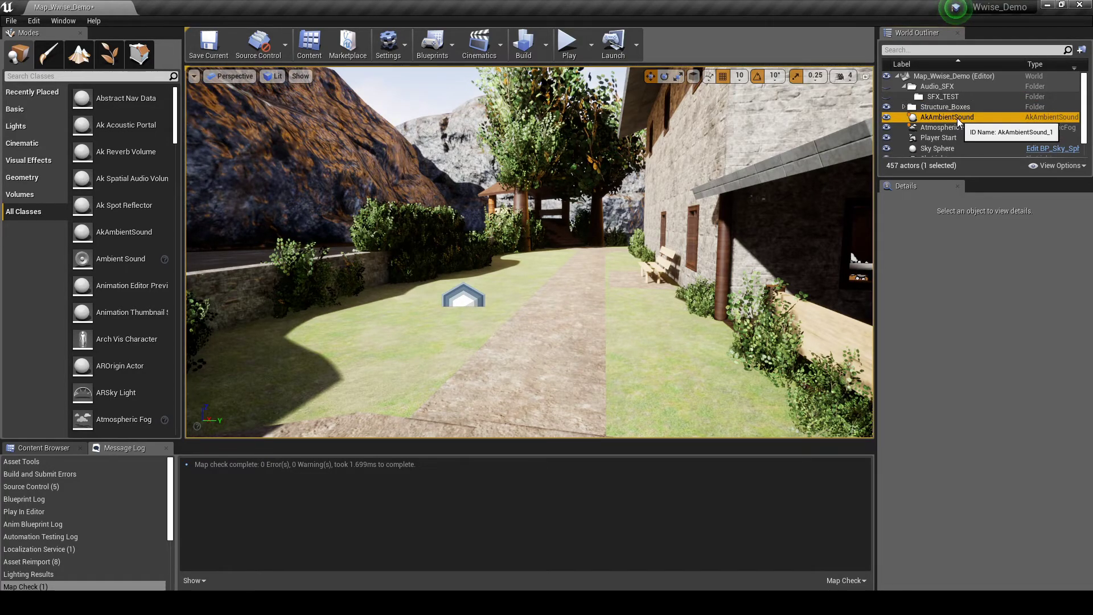
left_click_drag(958, 118, 962, 96)
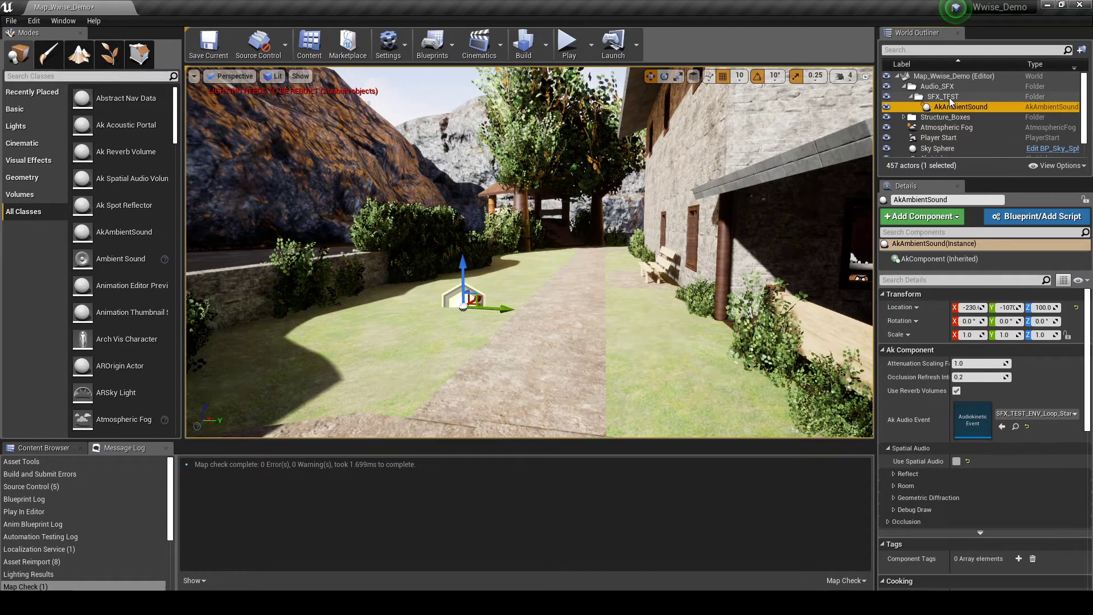
left_click(948, 107)
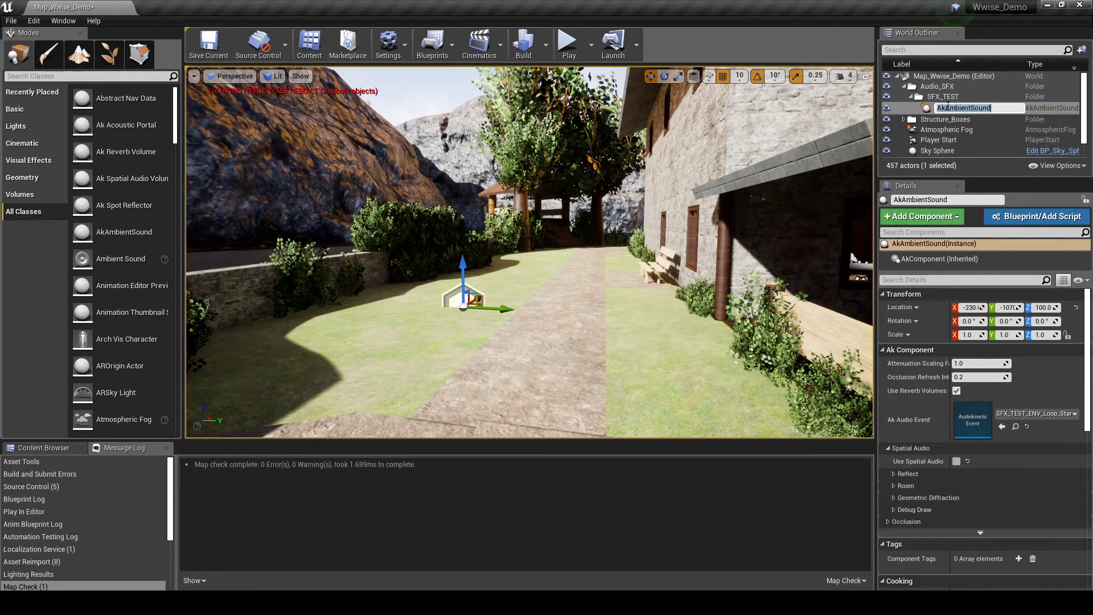
type("SFX_TEST_E")
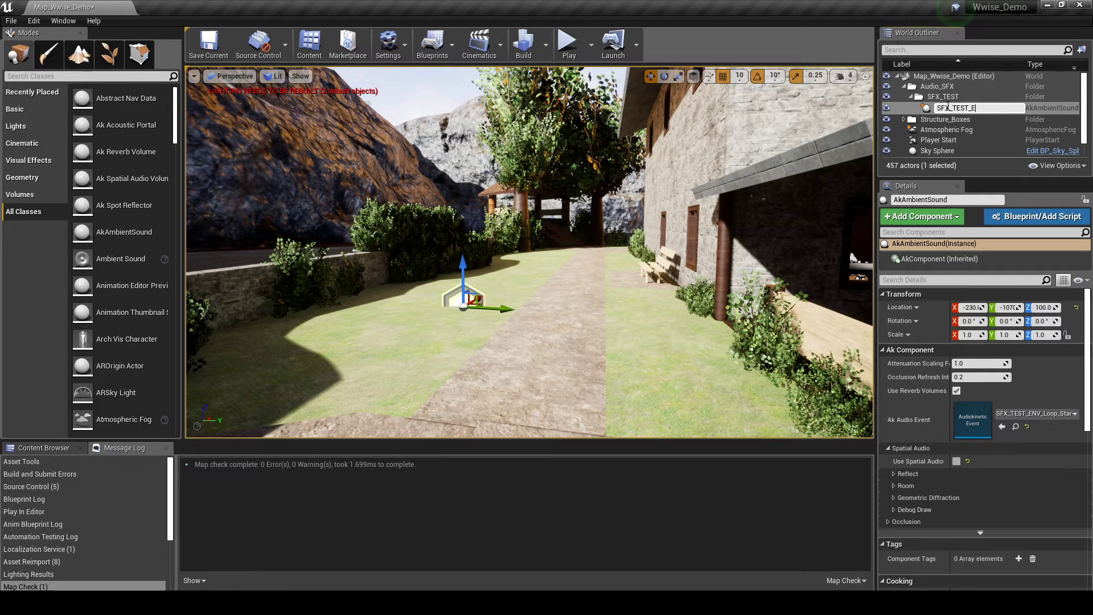
type("NV_Loop")
key("Return")
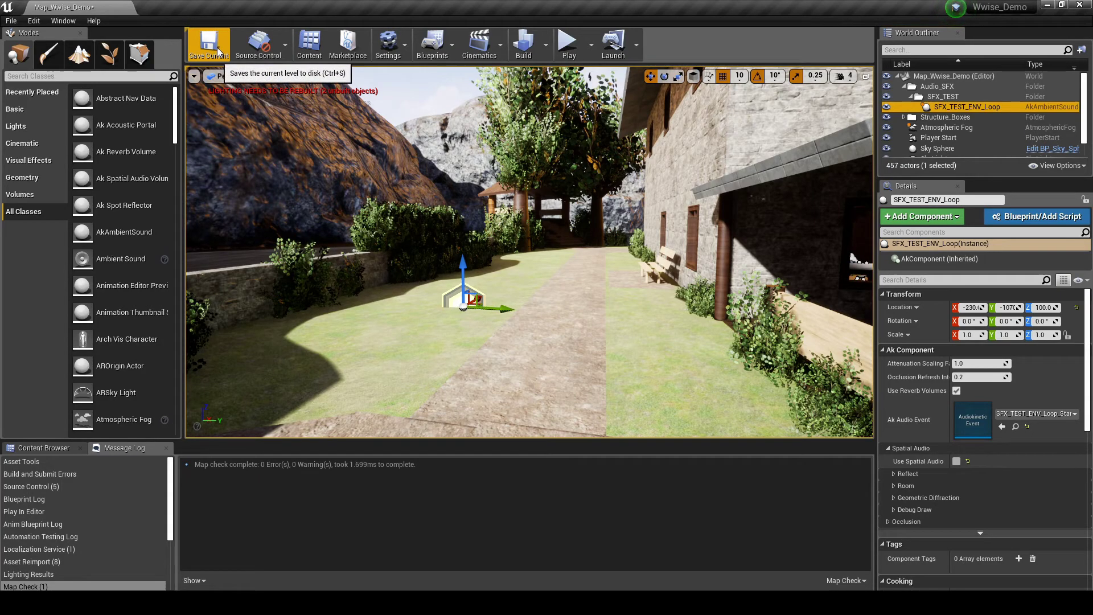
- Save the level and play-test it, walking along the grass path to the wooden porch
left_click(217, 47)
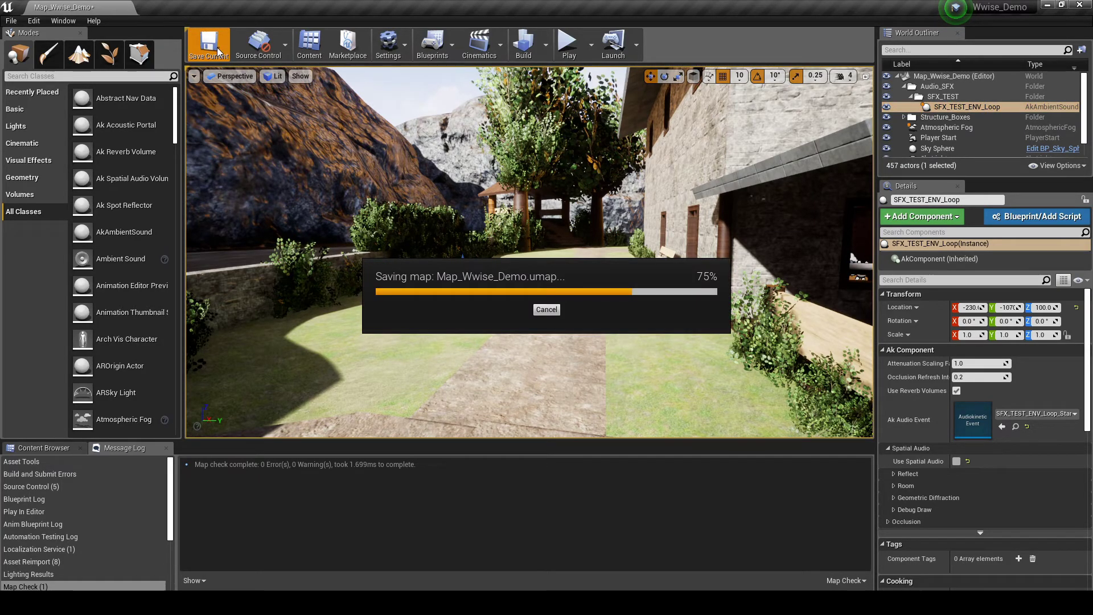
left_click(566, 47)
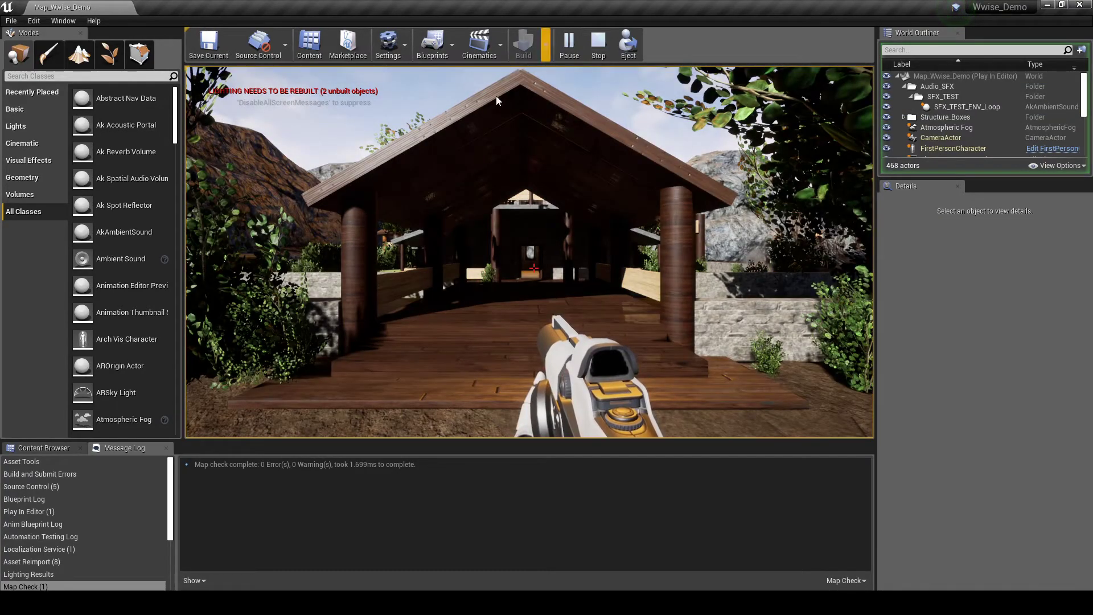
key("w")
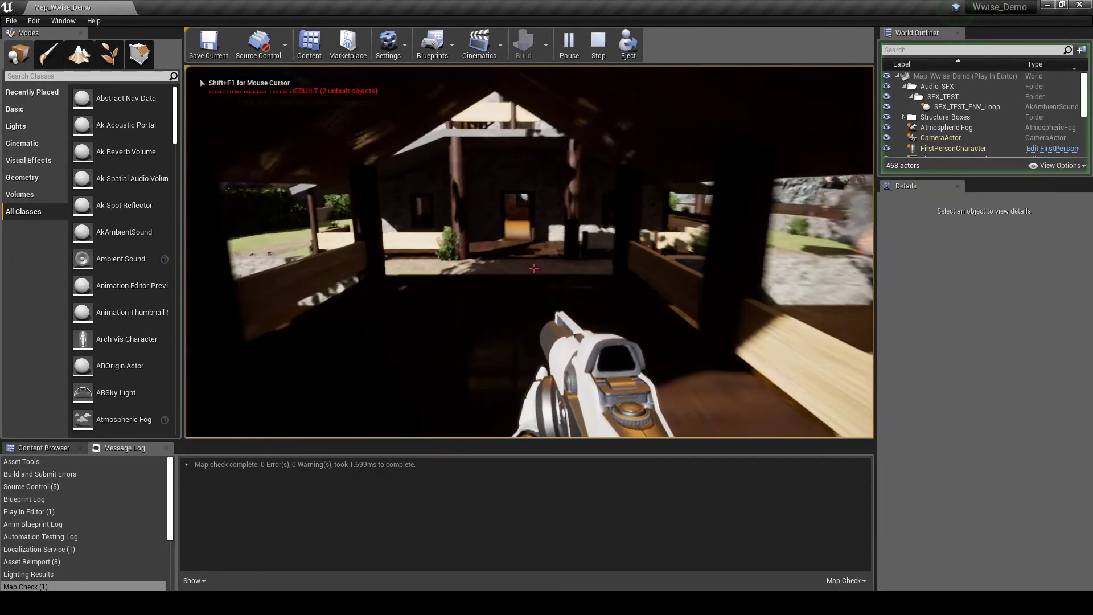
key("w")
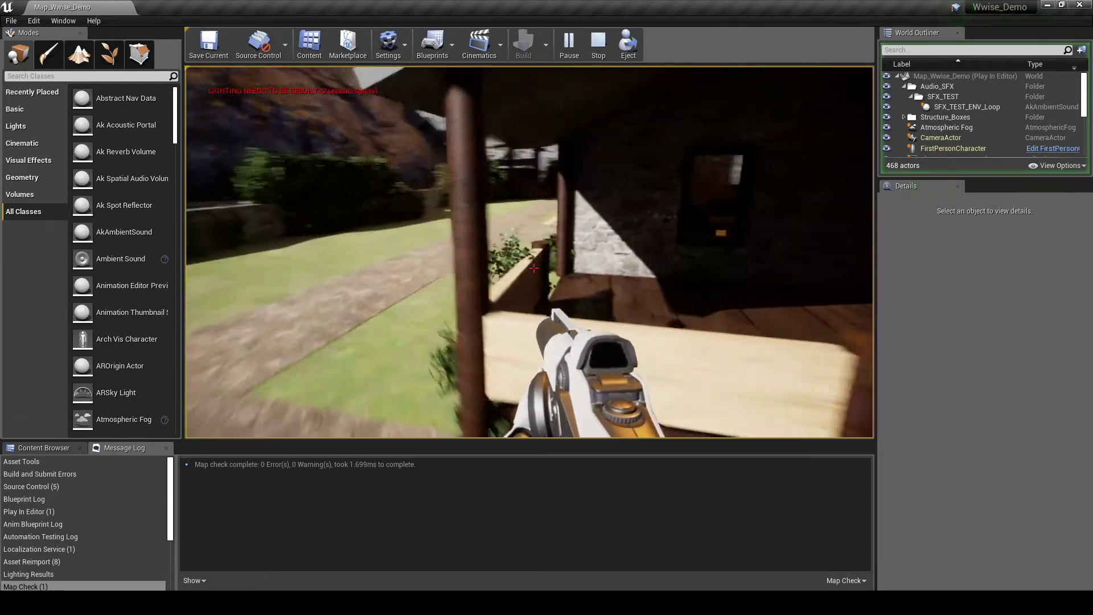
key("w")
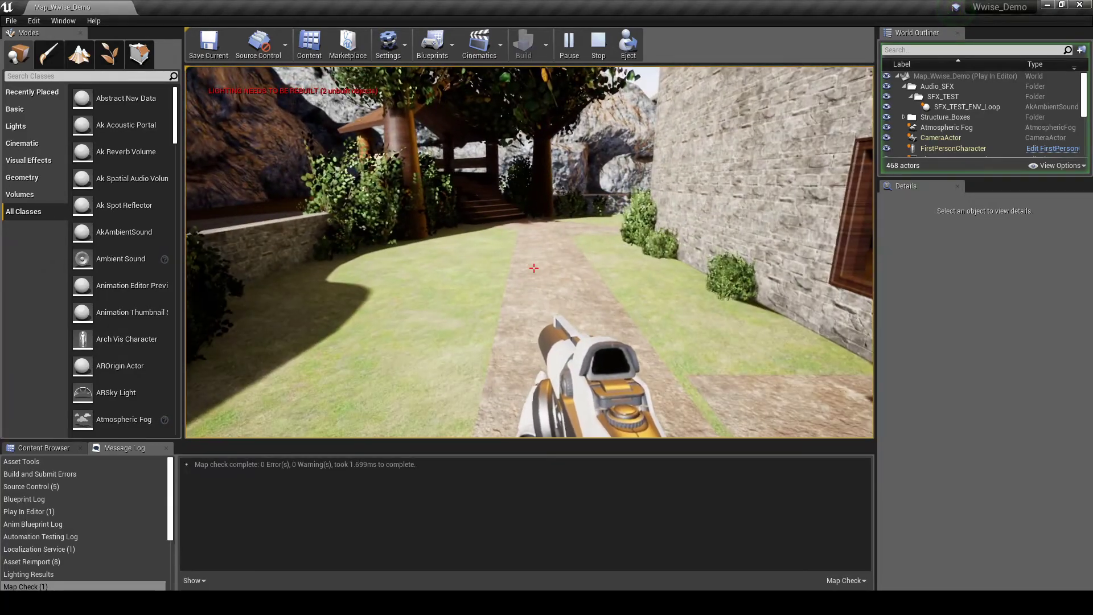
key("w")
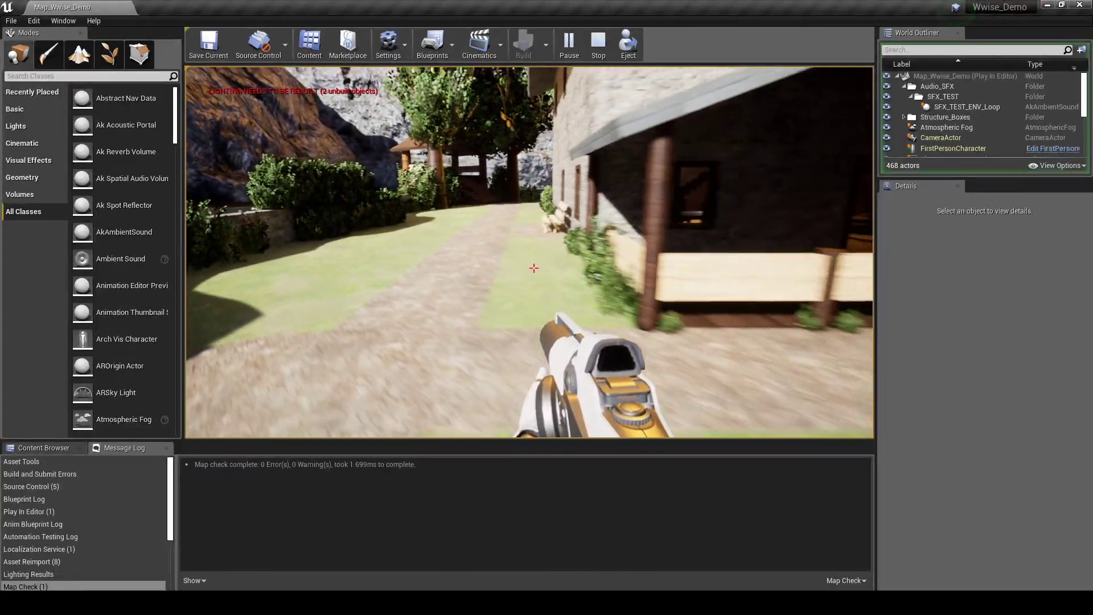
key("w")
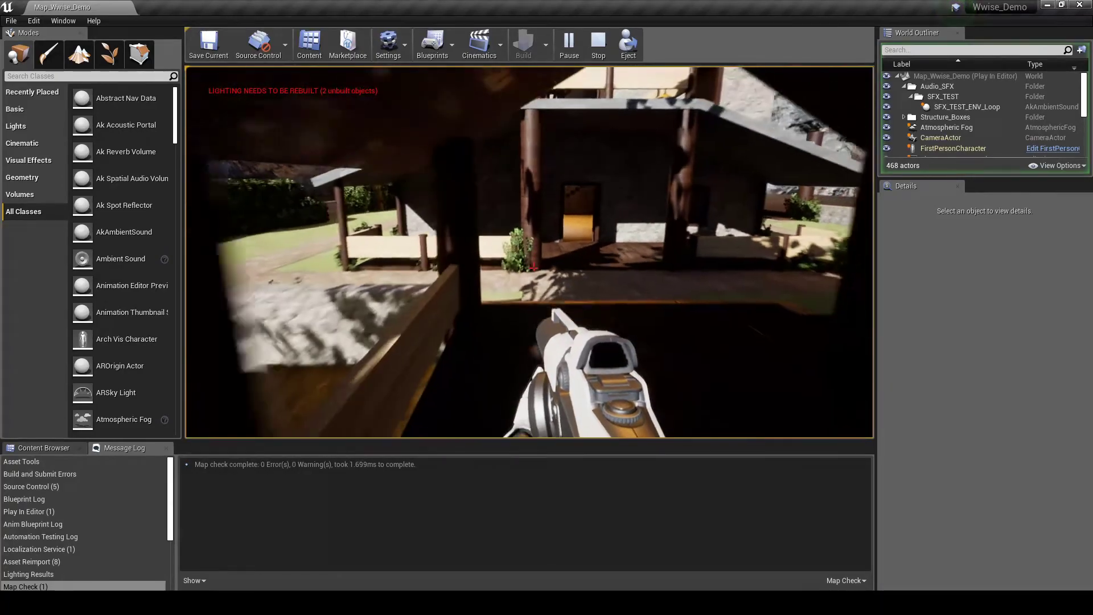
key("s")
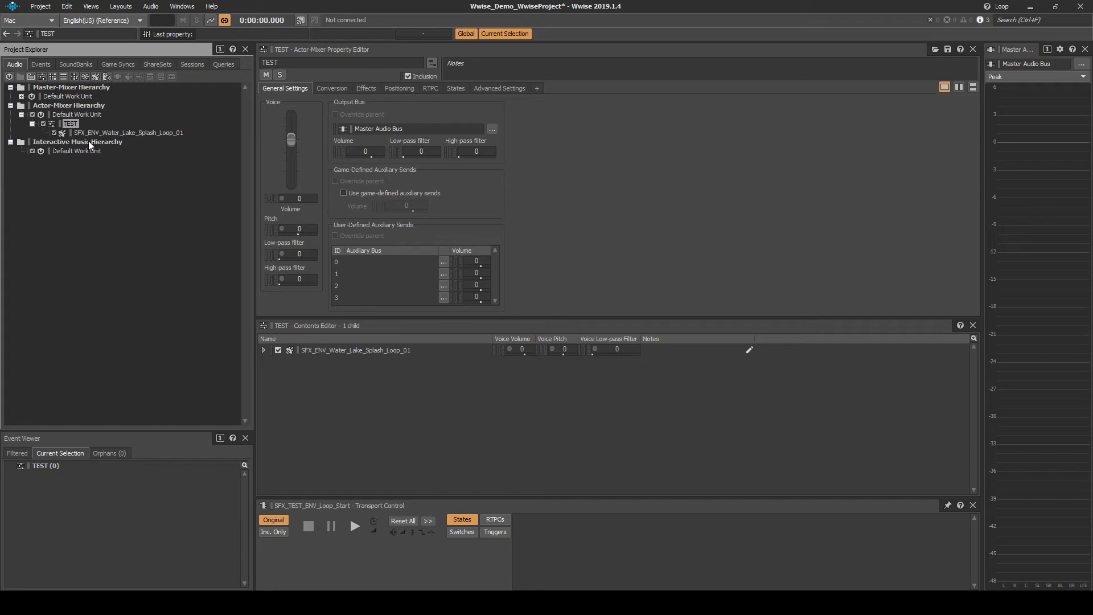
- Drop the TEST actor-mixer's voice volume to -96, save the project, and generate all SoundBanks
double_click(77, 123)
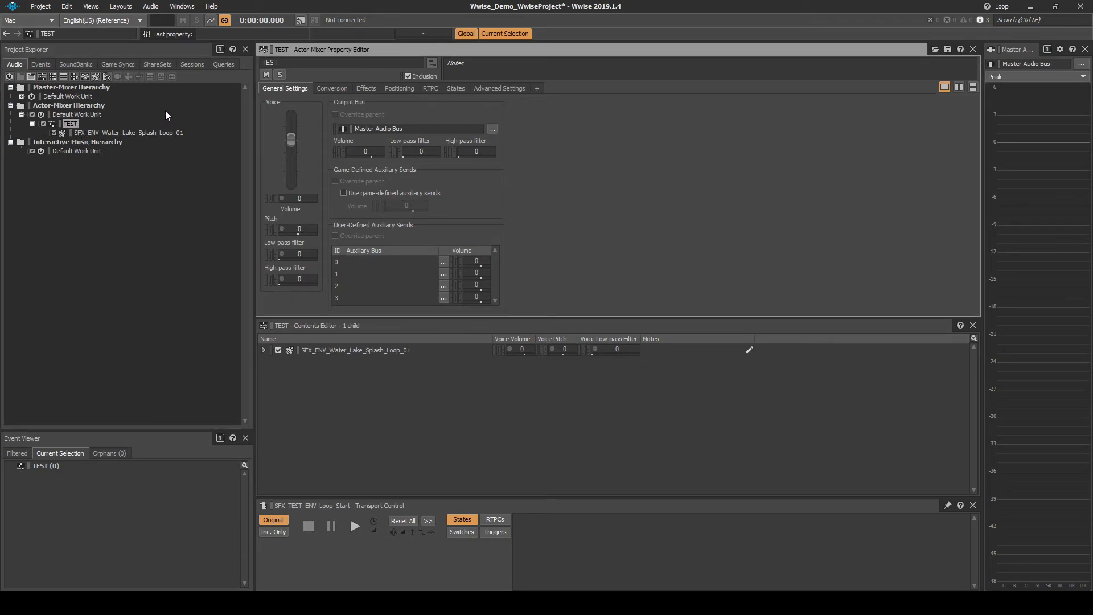
left_click_drag(295, 141, 294, 182)
left_click(41, 7)
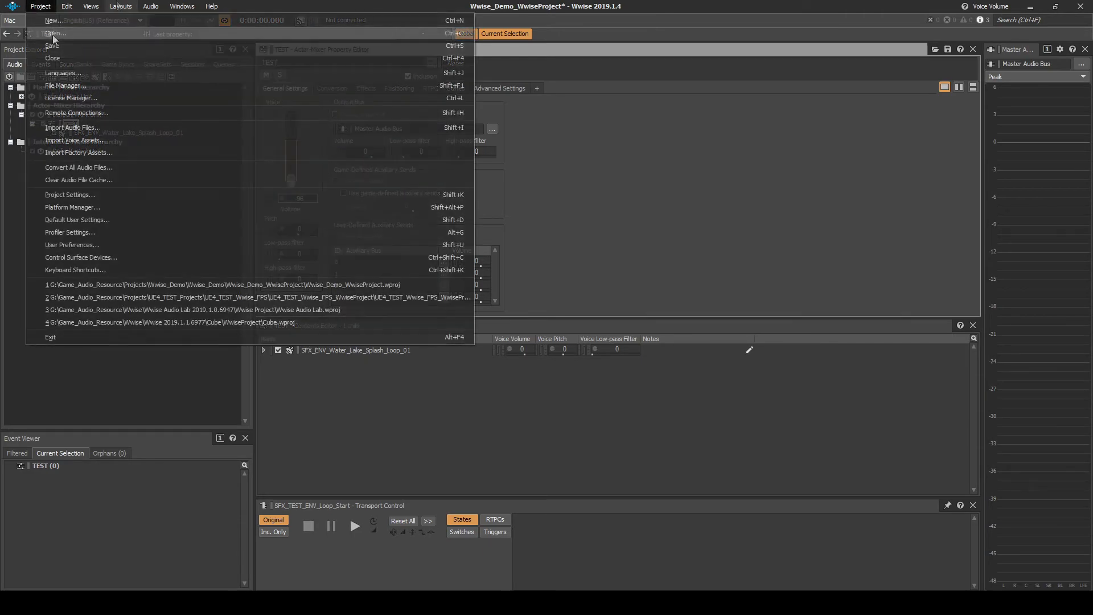
left_click(53, 44)
left_click(112, 8)
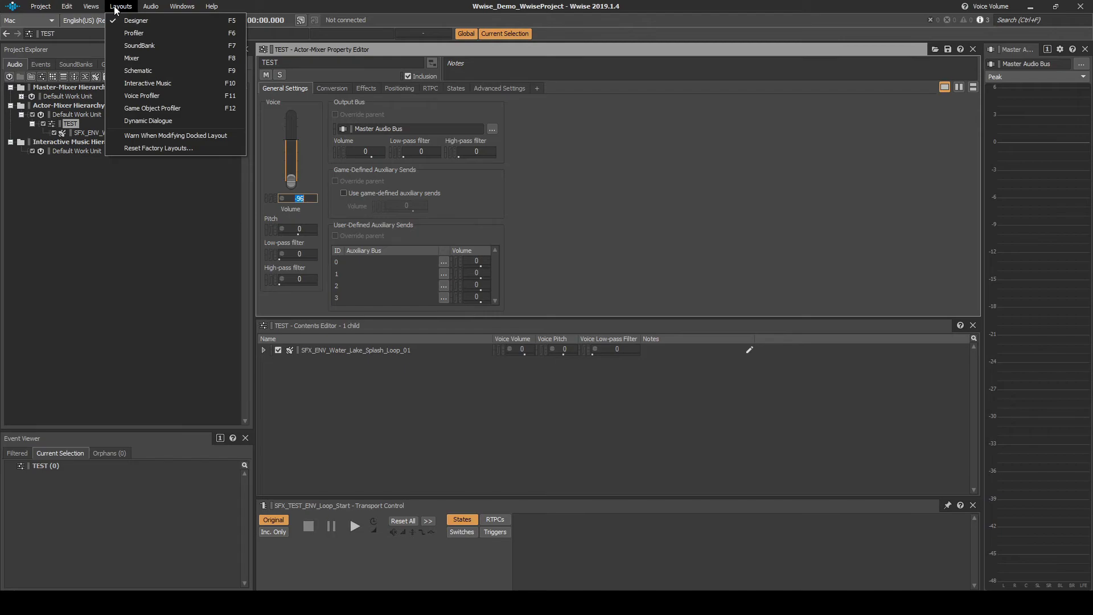
left_click(131, 43)
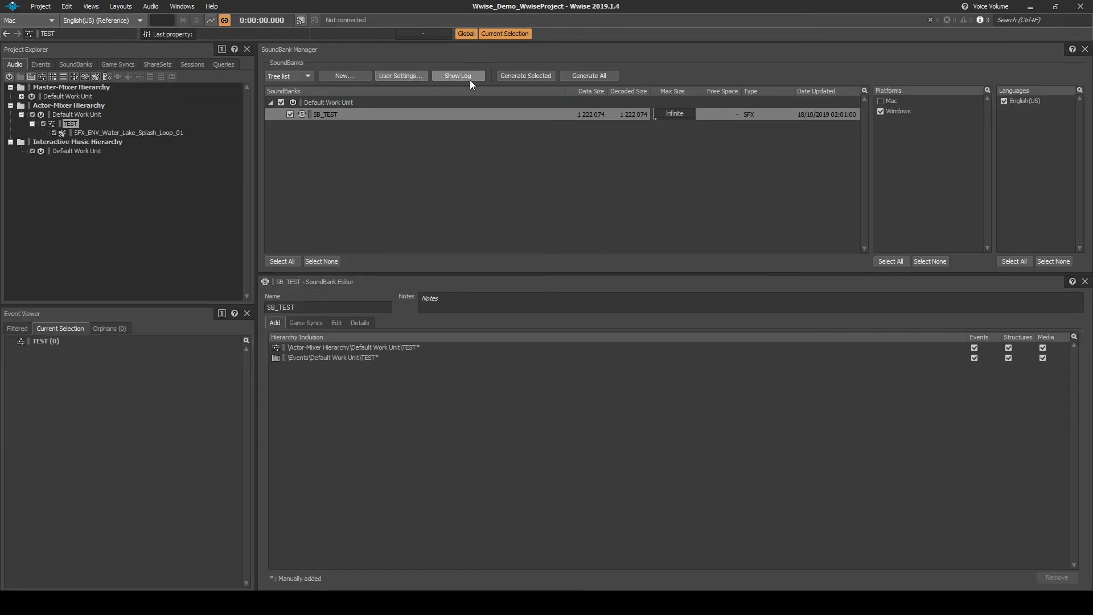
left_click(510, 78)
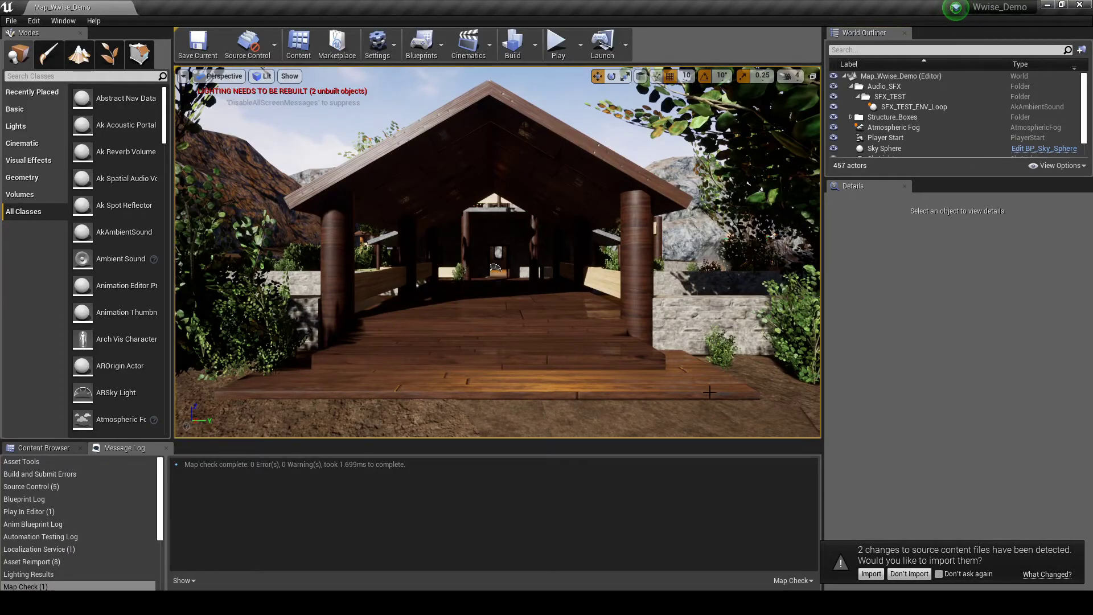
- Import the changed SoundBank files, then set the StarterContent Audio cues' Volume Multiplier to 0
left_click(870, 574)
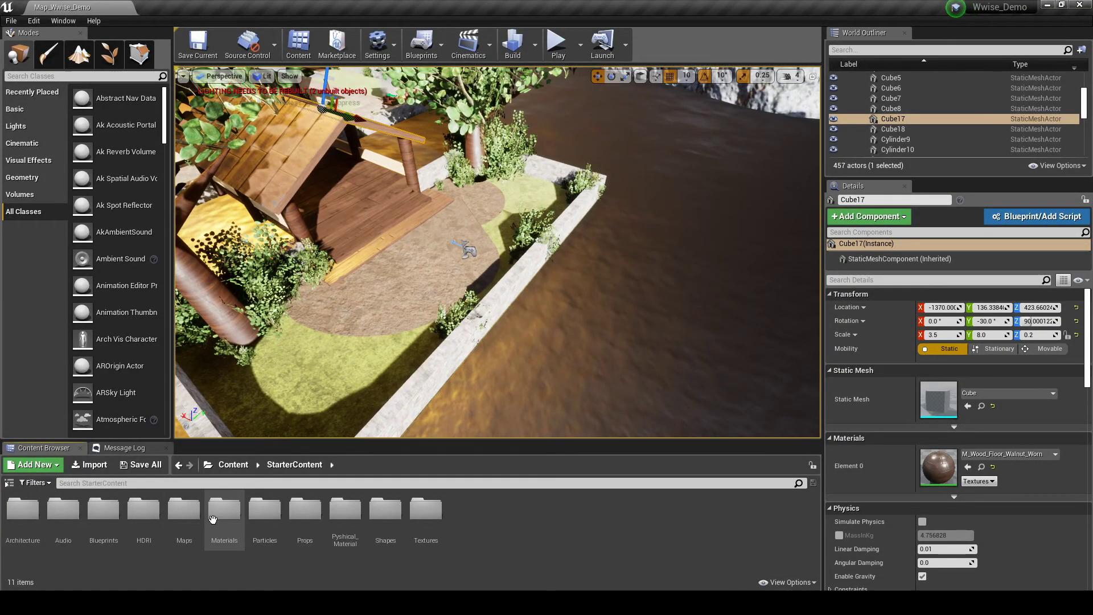
double_click(64, 513)
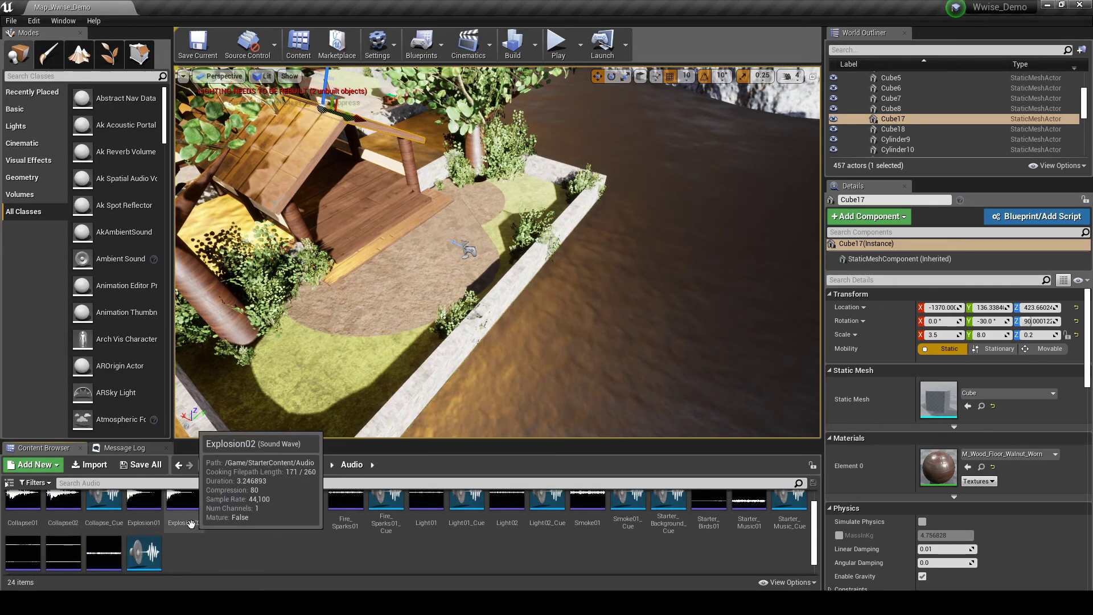
double_click(106, 537)
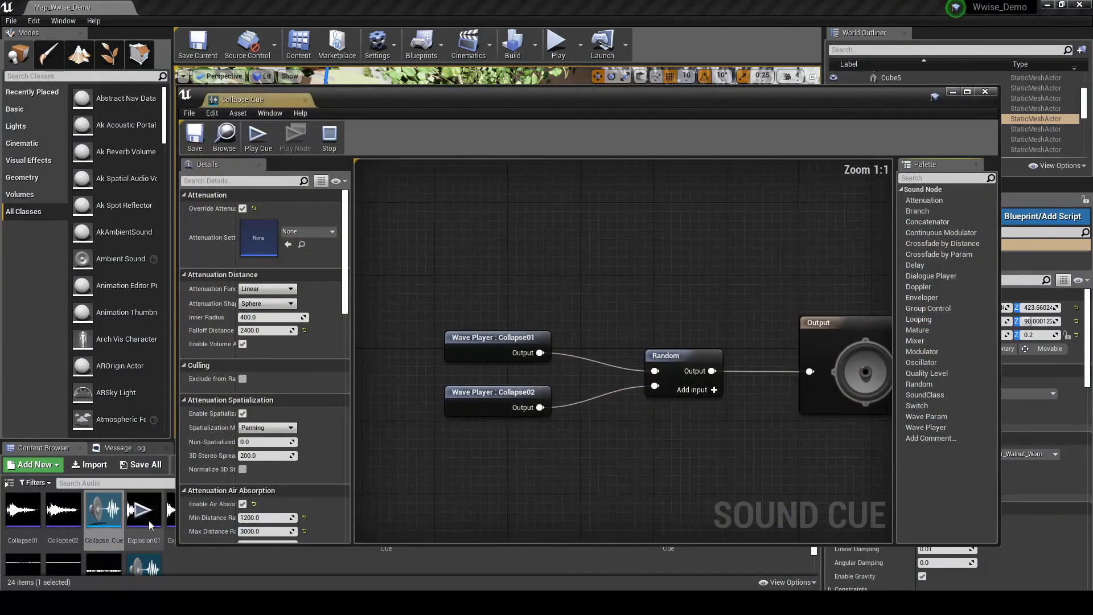
left_click(806, 360)
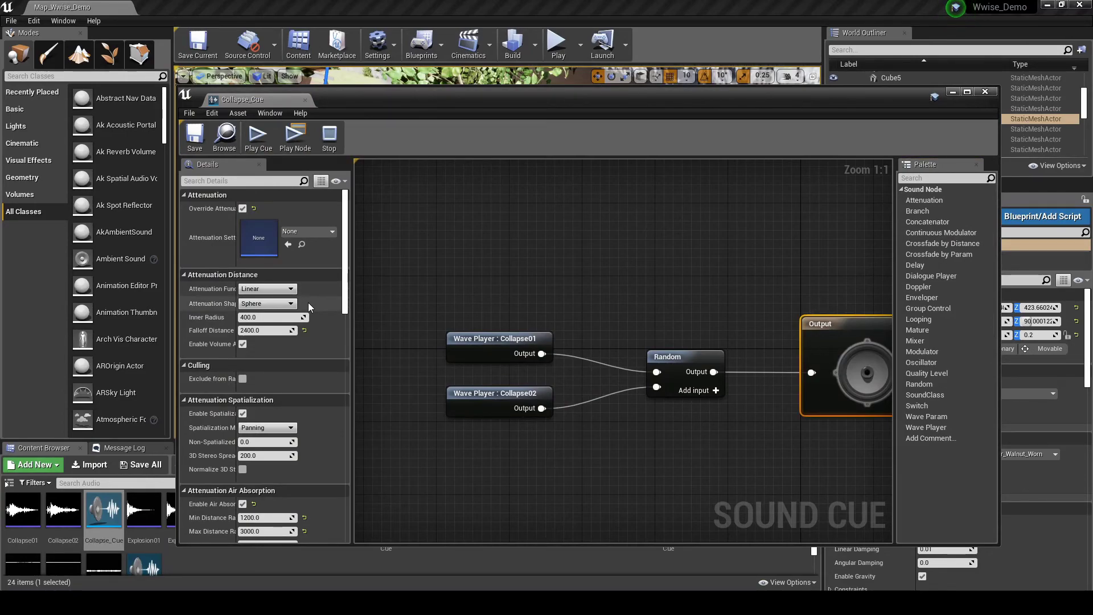
scroll(309, 302, "down", 6)
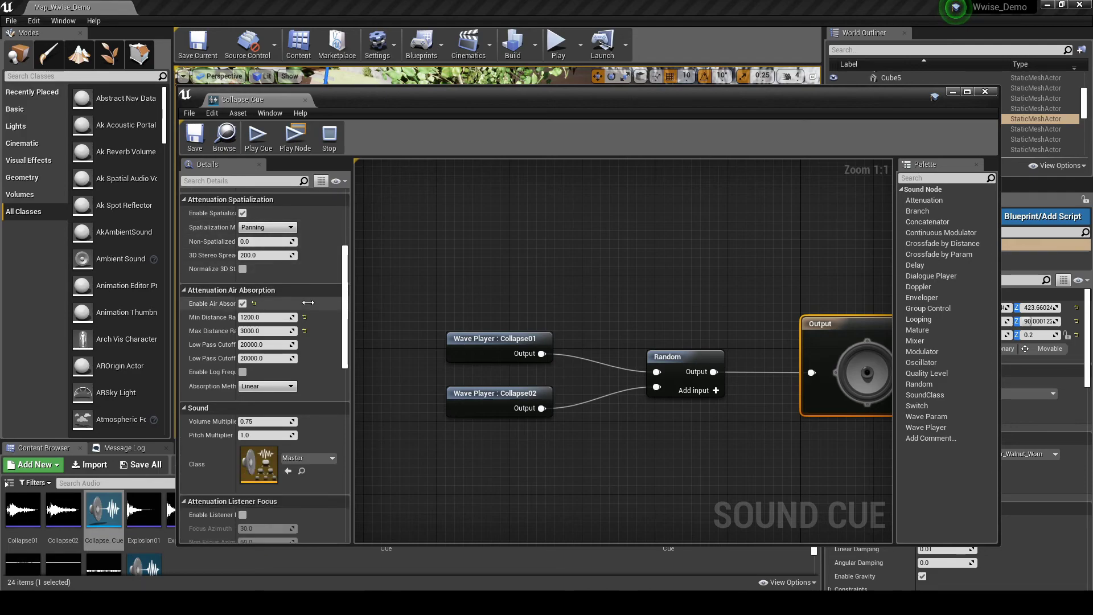
scroll(309, 303, "down", 2)
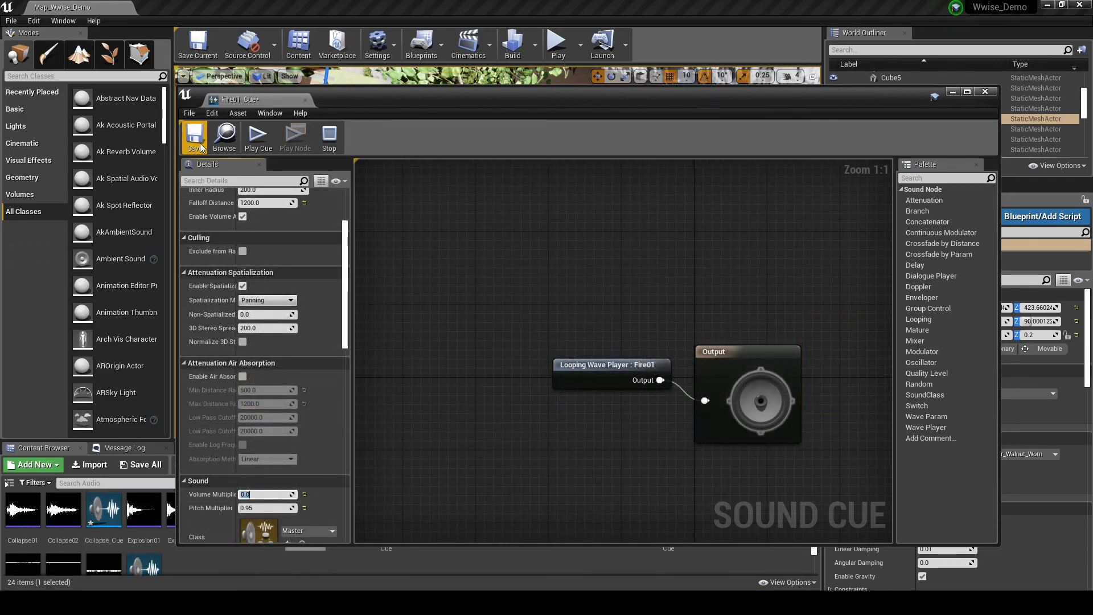
left_click(200, 142)
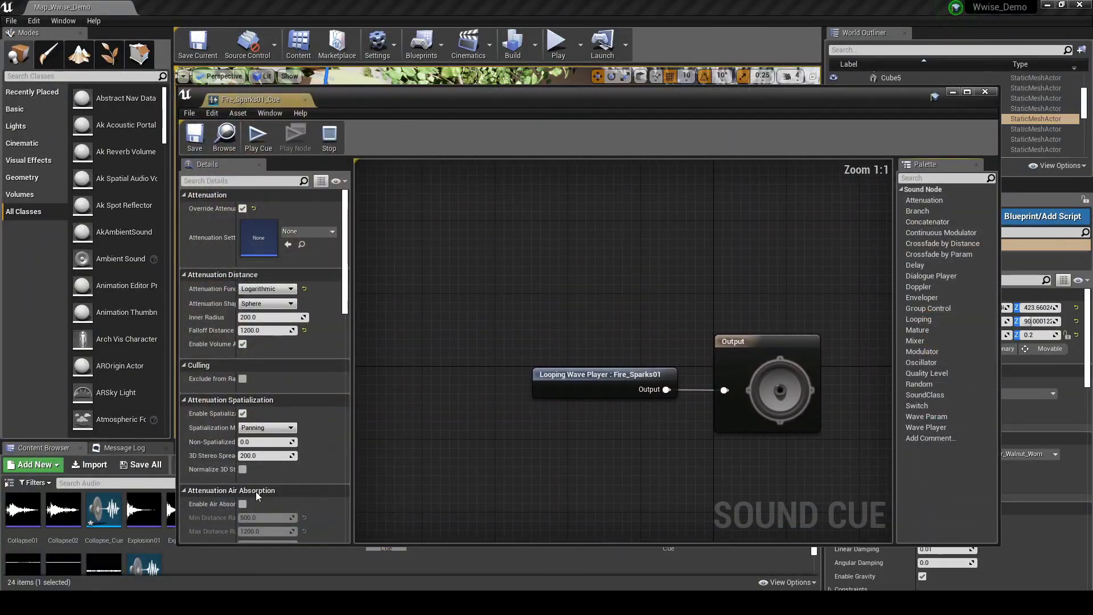
scroll(255, 491, "down", 5)
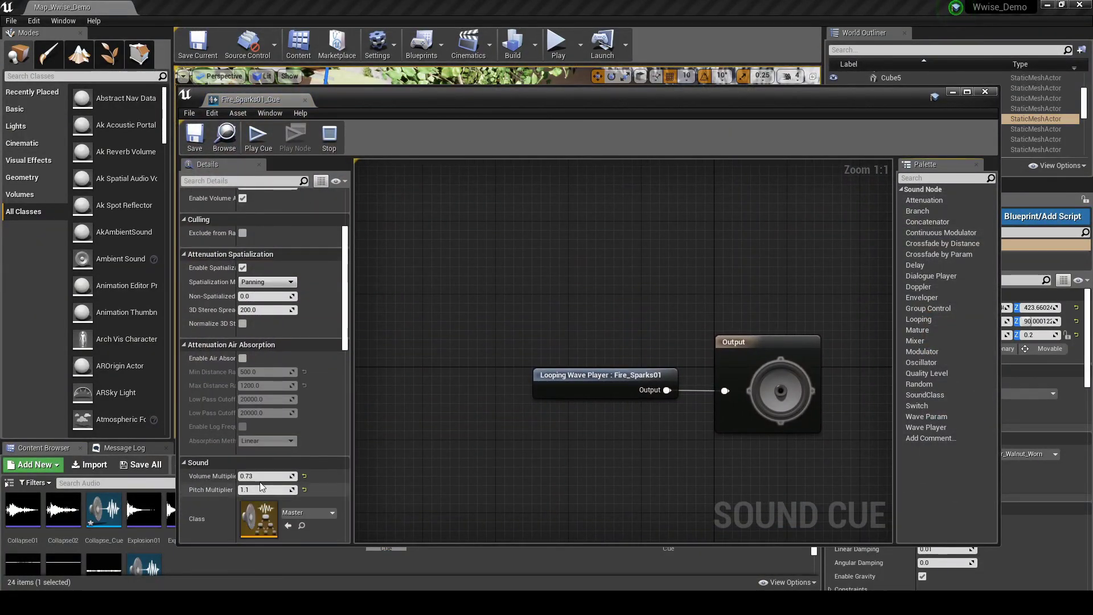
left_click(260, 476)
type("0.")
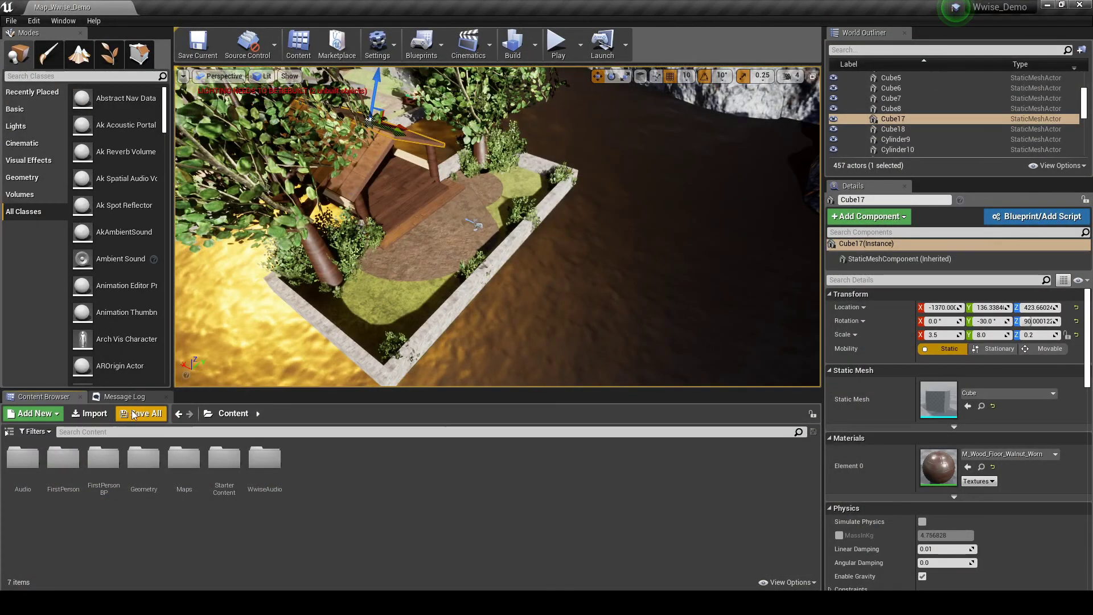
- Set the weapon fire sound wave in FirstPerson > Audio to Volume 0.0 and save it
double_click(67, 464)
double_click(69, 467)
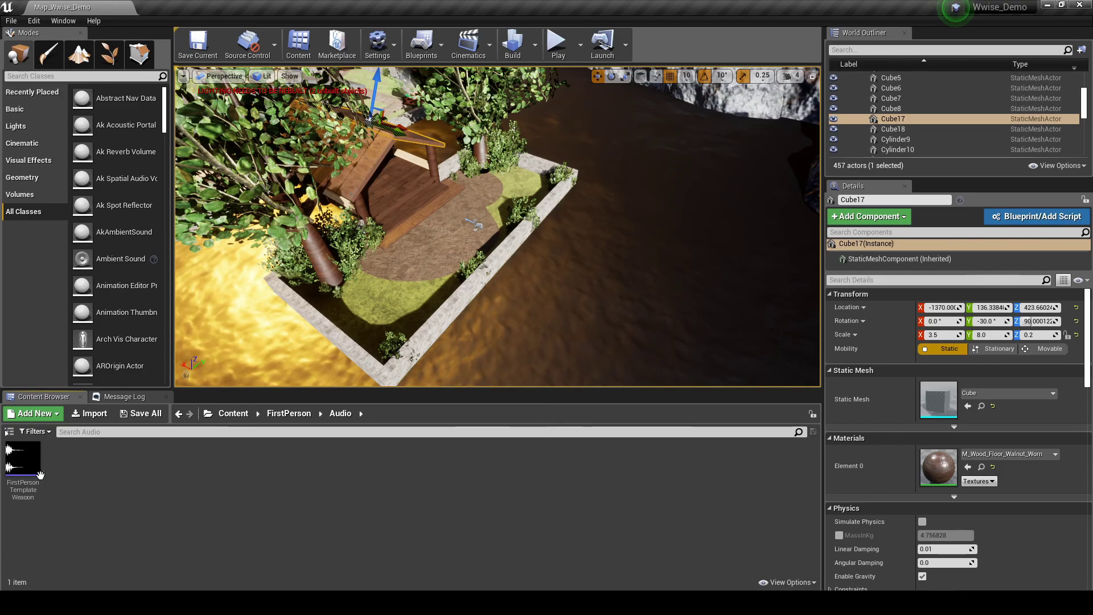
double_click(25, 479)
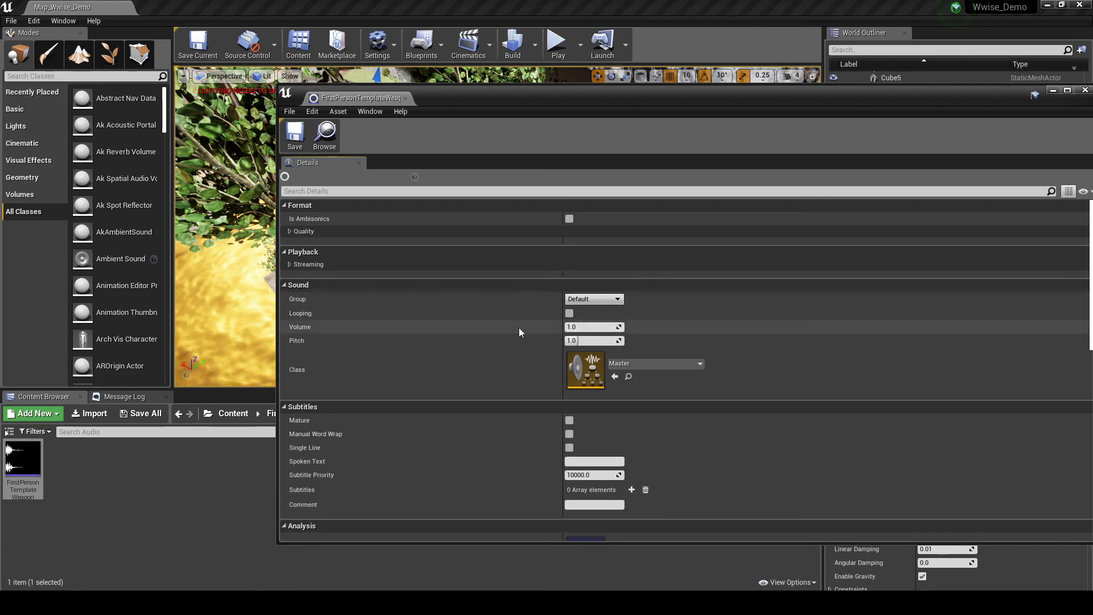
left_click(584, 328)
type("0.0")
key("Return")
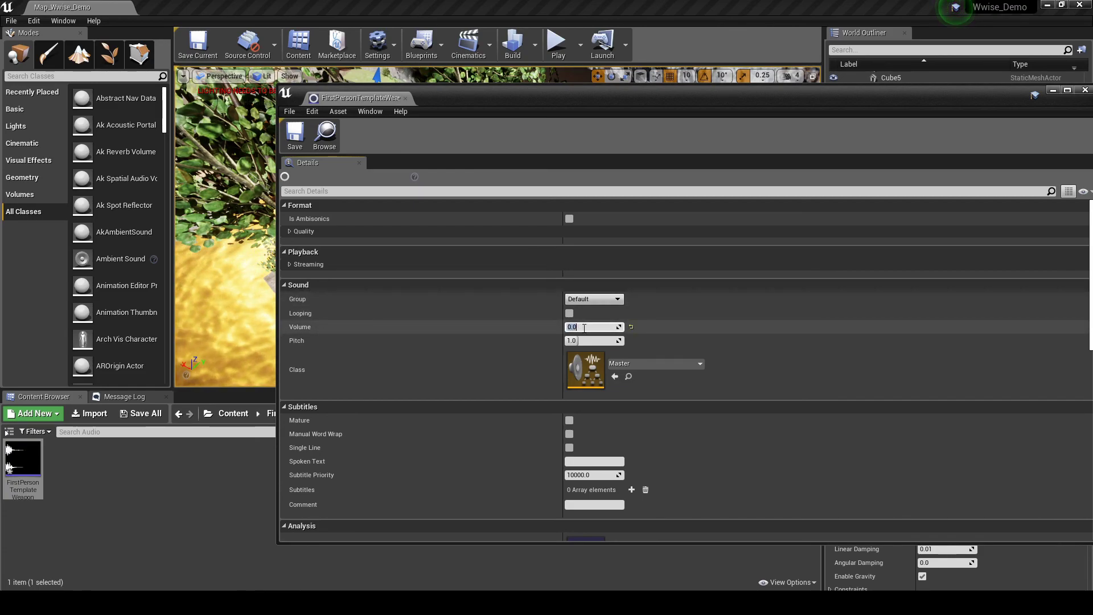
left_click(296, 140)
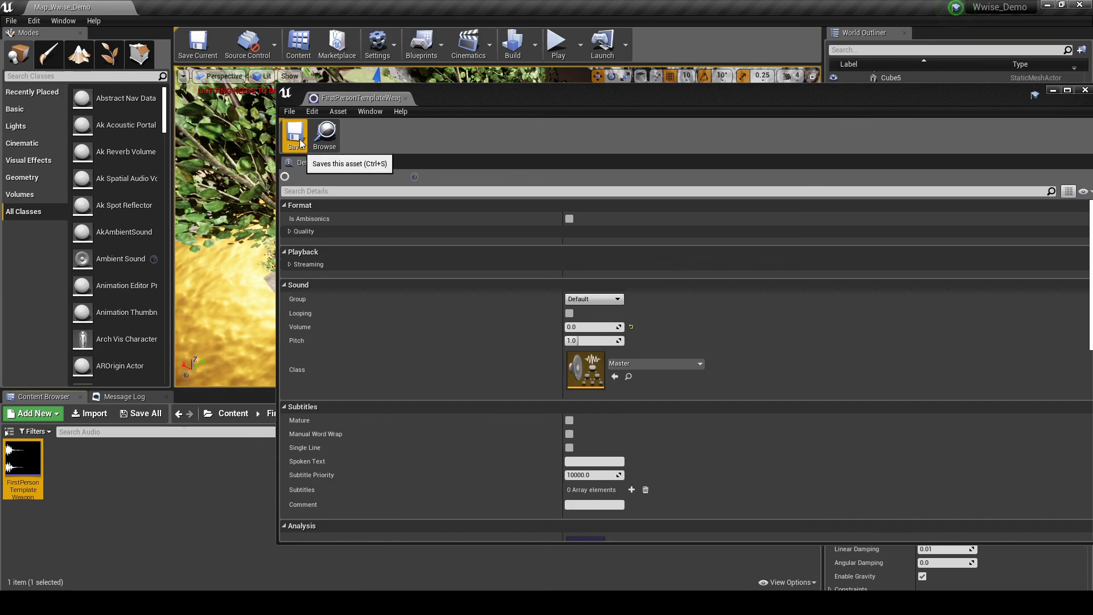